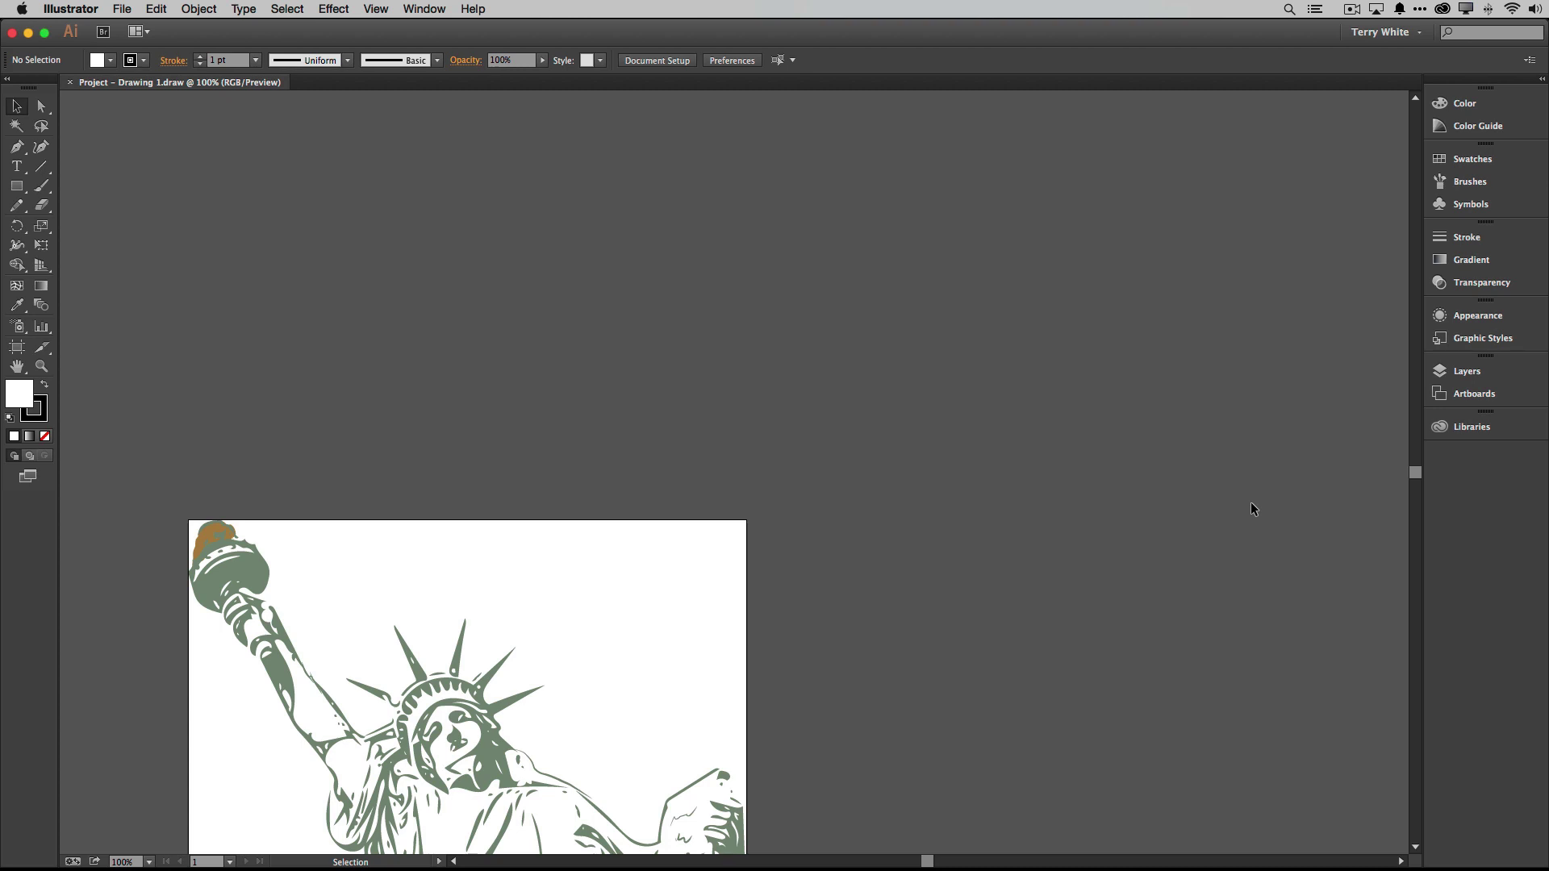
# Step: Fit the whole artboard with the green statue and orange torch into the window (Cmd+0)
pyautogui.press('super+0')
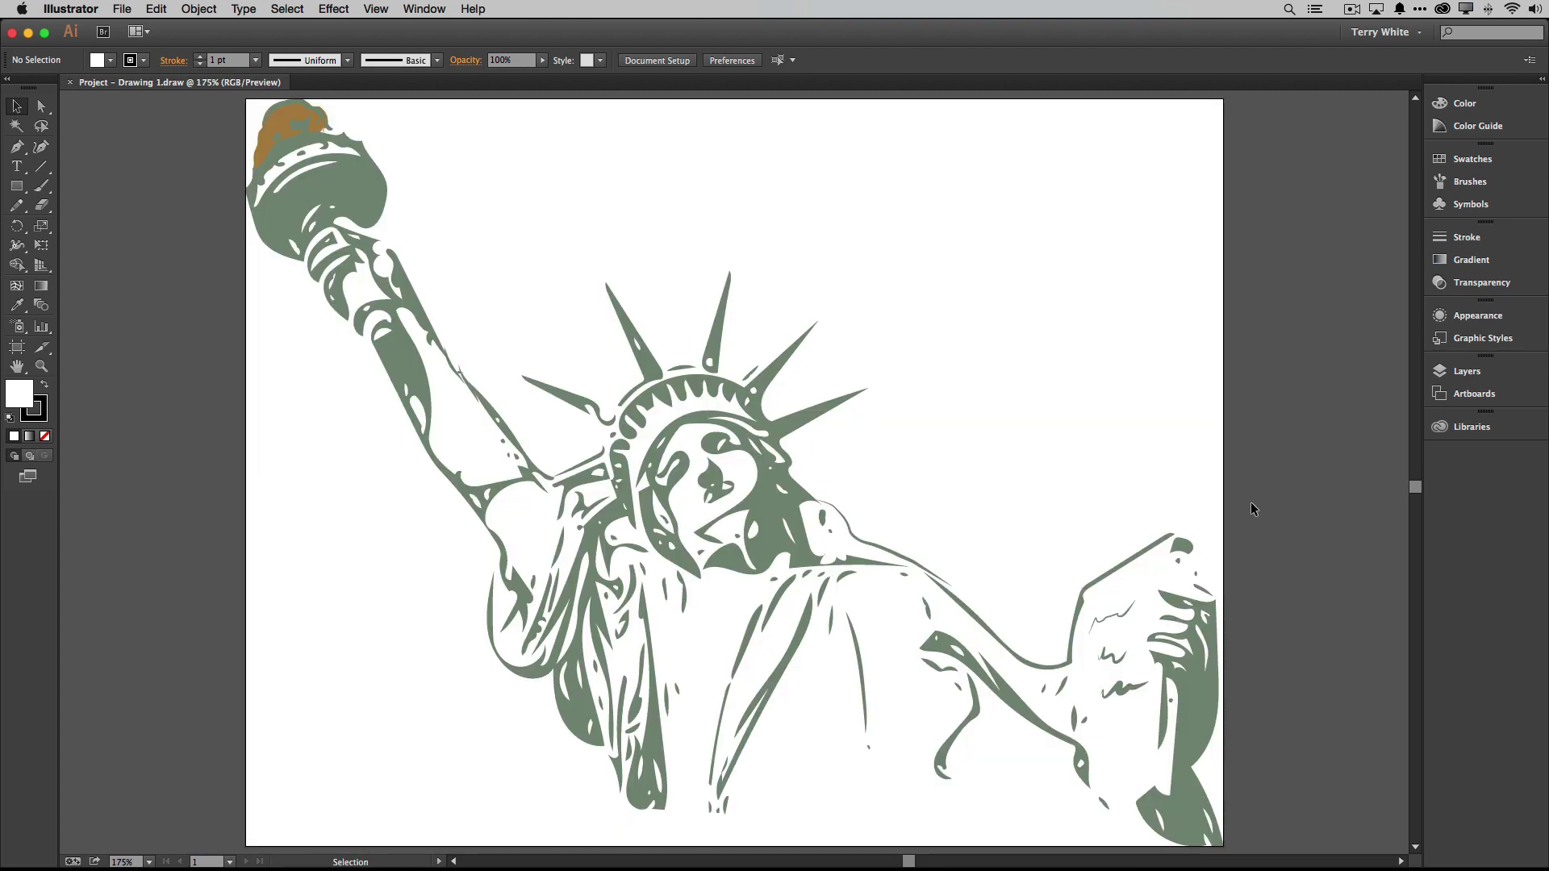
# Step: Open the Layers panel and select the orange torch flame on Layer 2 with Direct Selection
pyautogui.click(1467, 371)
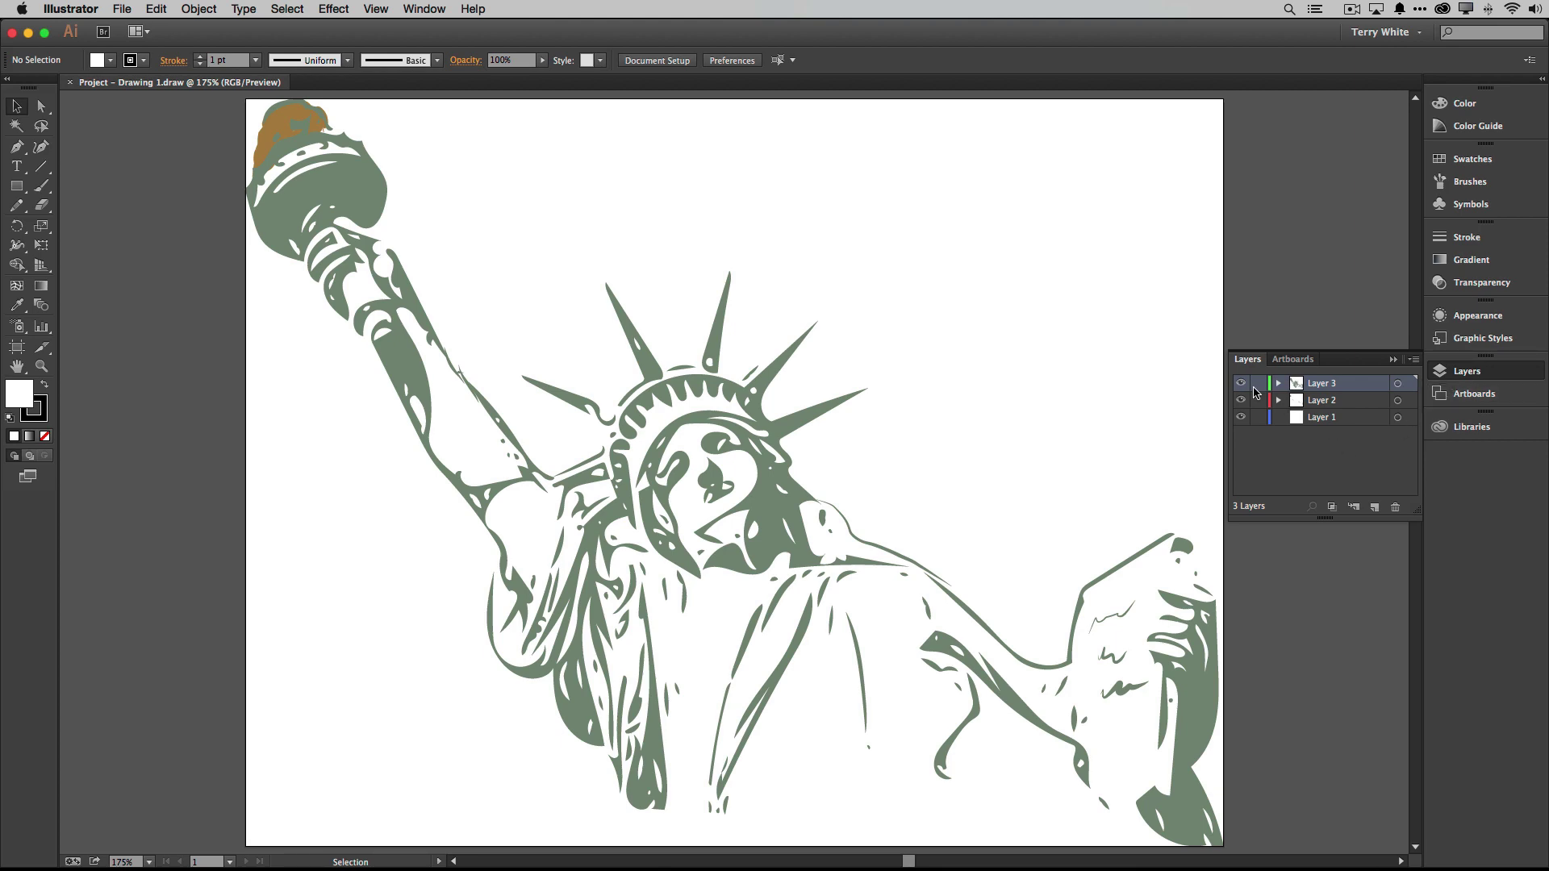
pyautogui.keyDown('alt'); pyautogui.click(1242, 384); pyautogui.keyUp('alt')
pyautogui.keyDown('alt'); pyautogui.click(1241, 384); pyautogui.keyUp('alt')
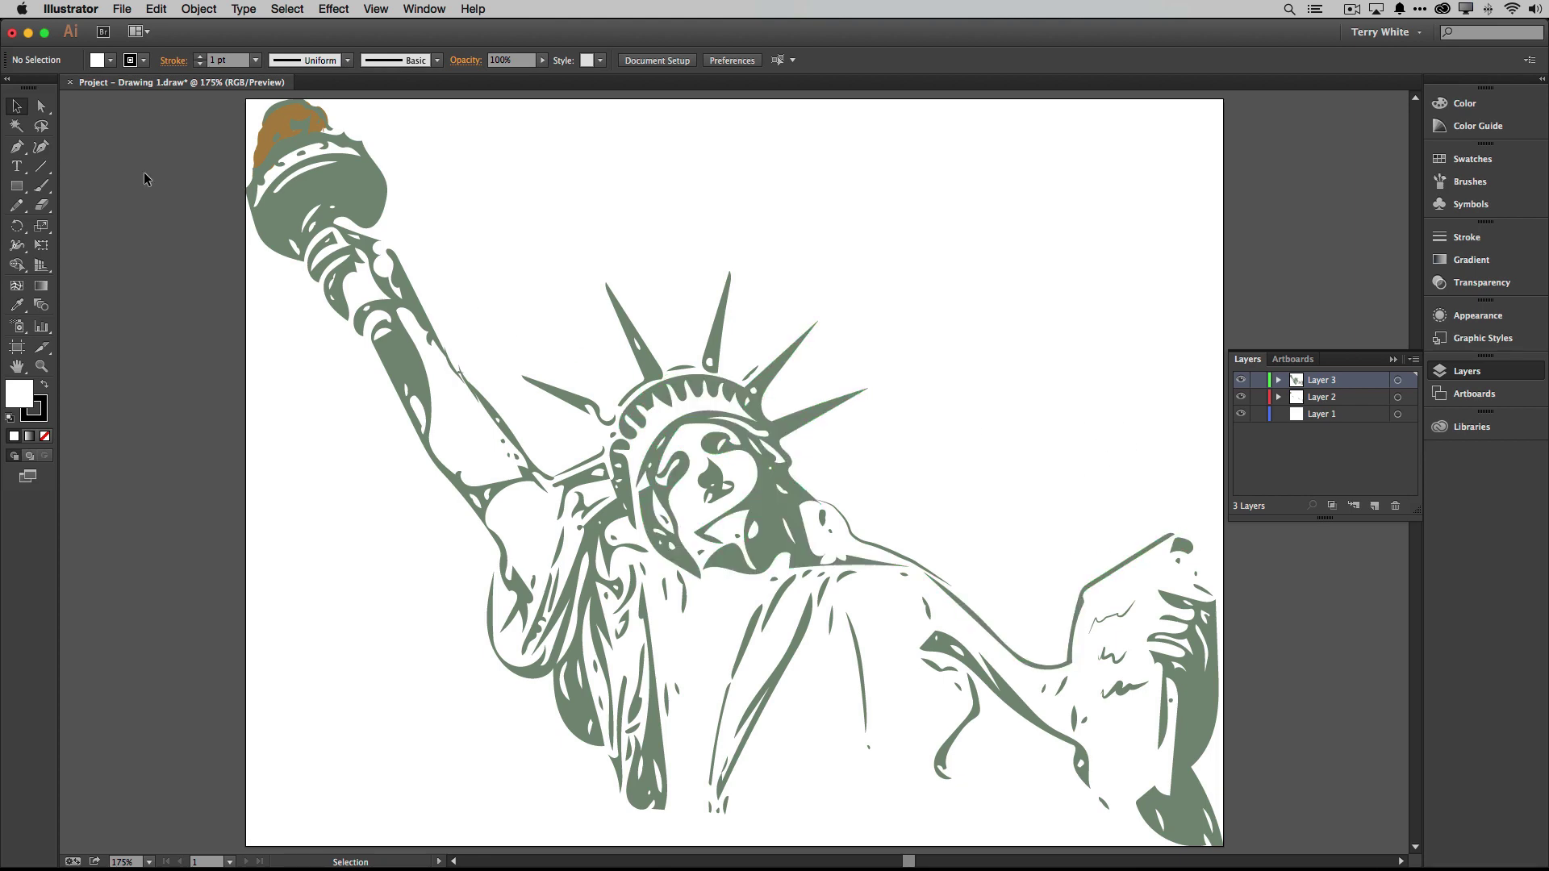
pyautogui.click(42, 106)
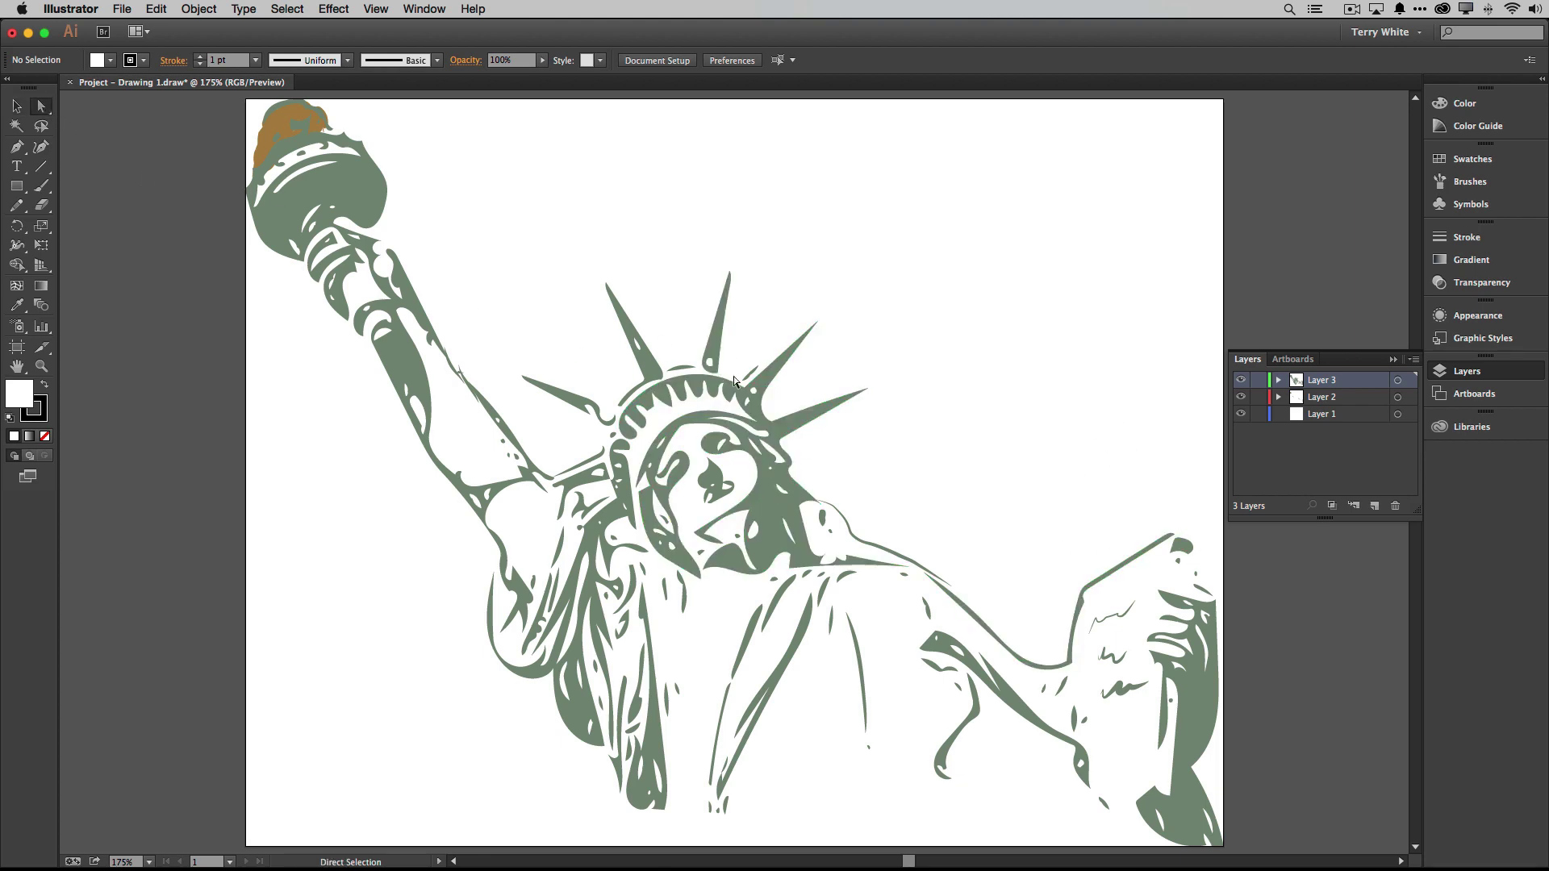
pyautogui.click(805, 431)
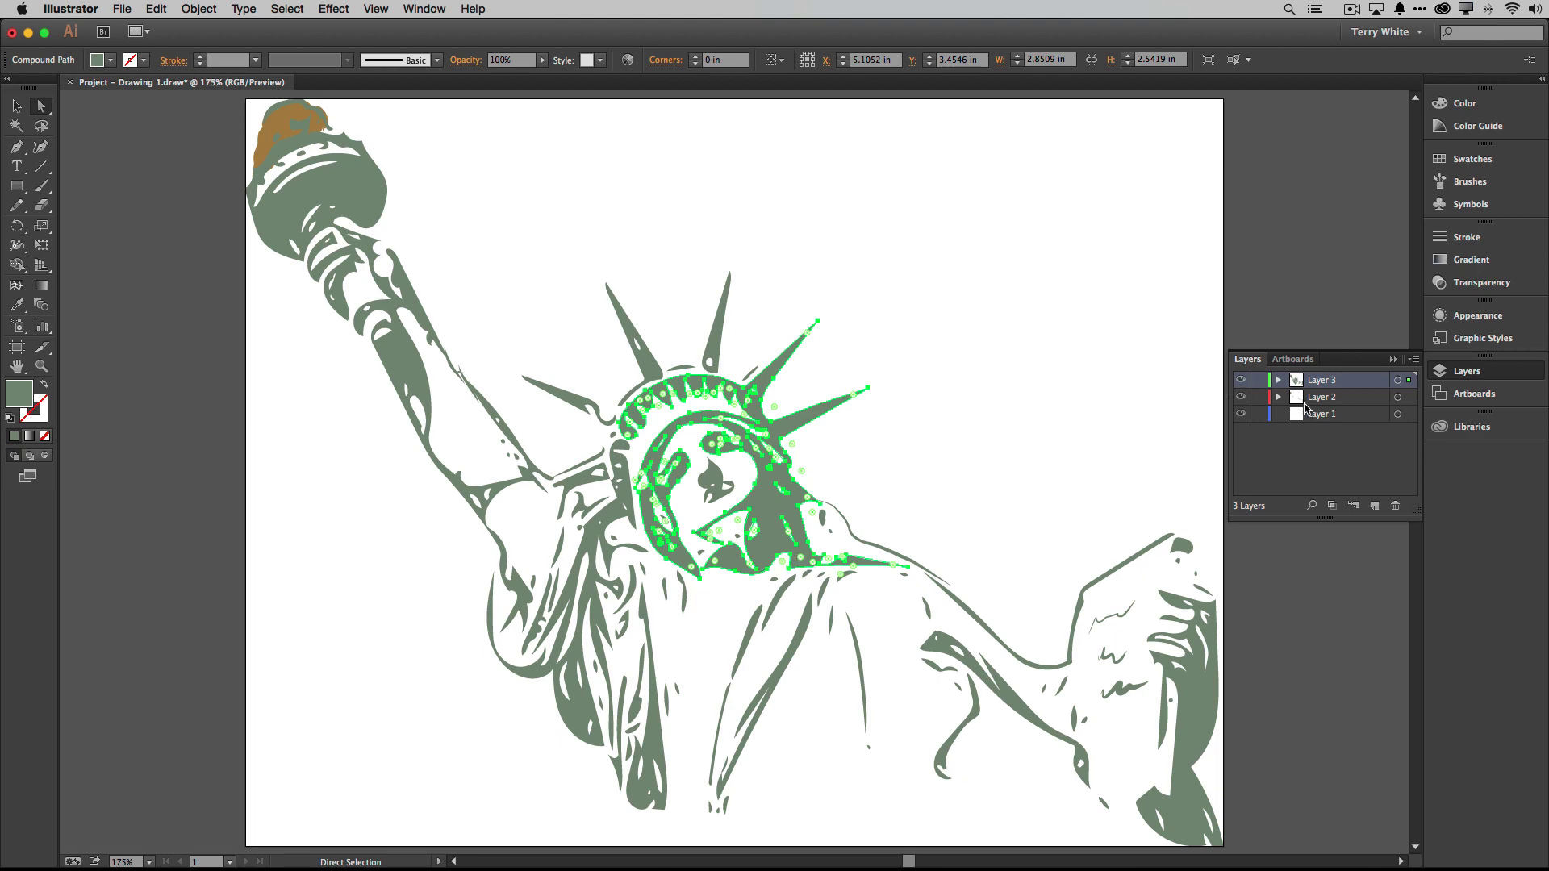
pyautogui.click(292, 117)
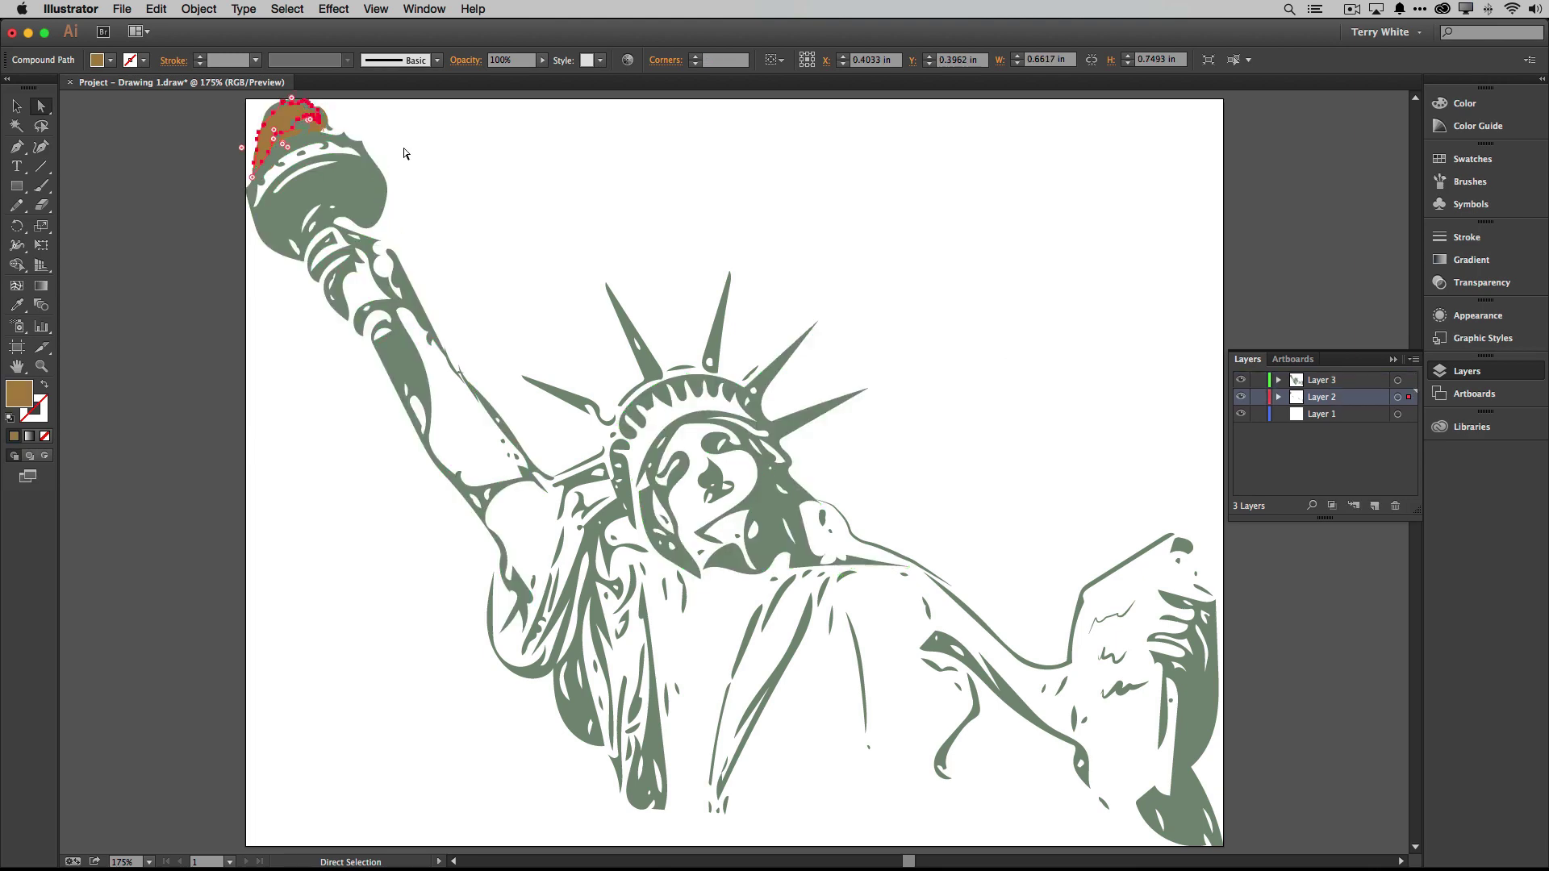
pyautogui.moveTo(318, 128); pyautogui.dragTo(317, 127)
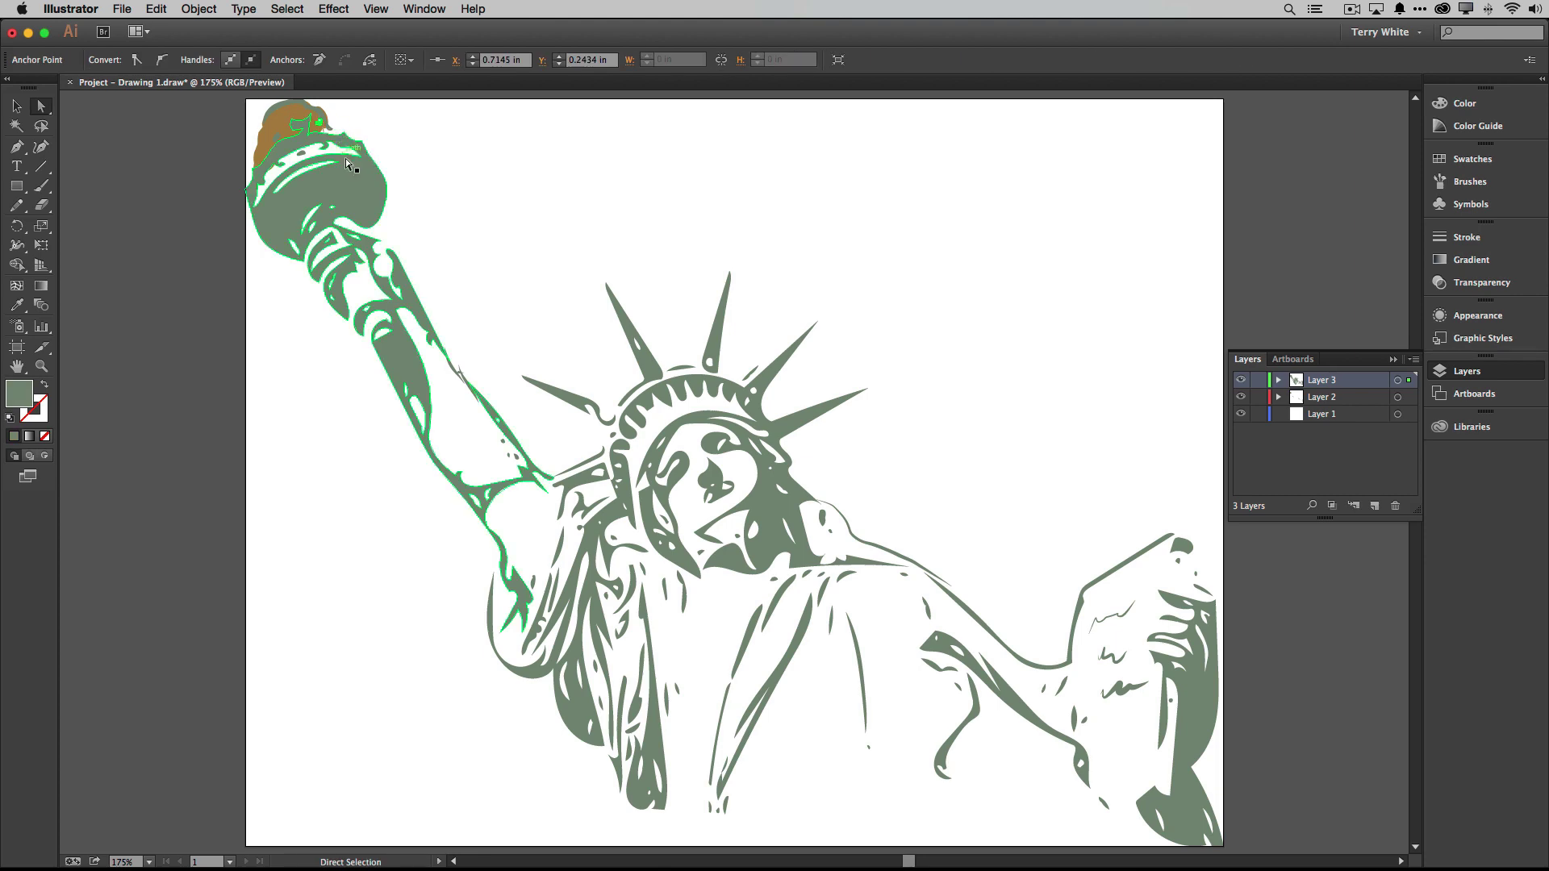
pyautogui.click(292, 118)
pyautogui.click(292, 118)
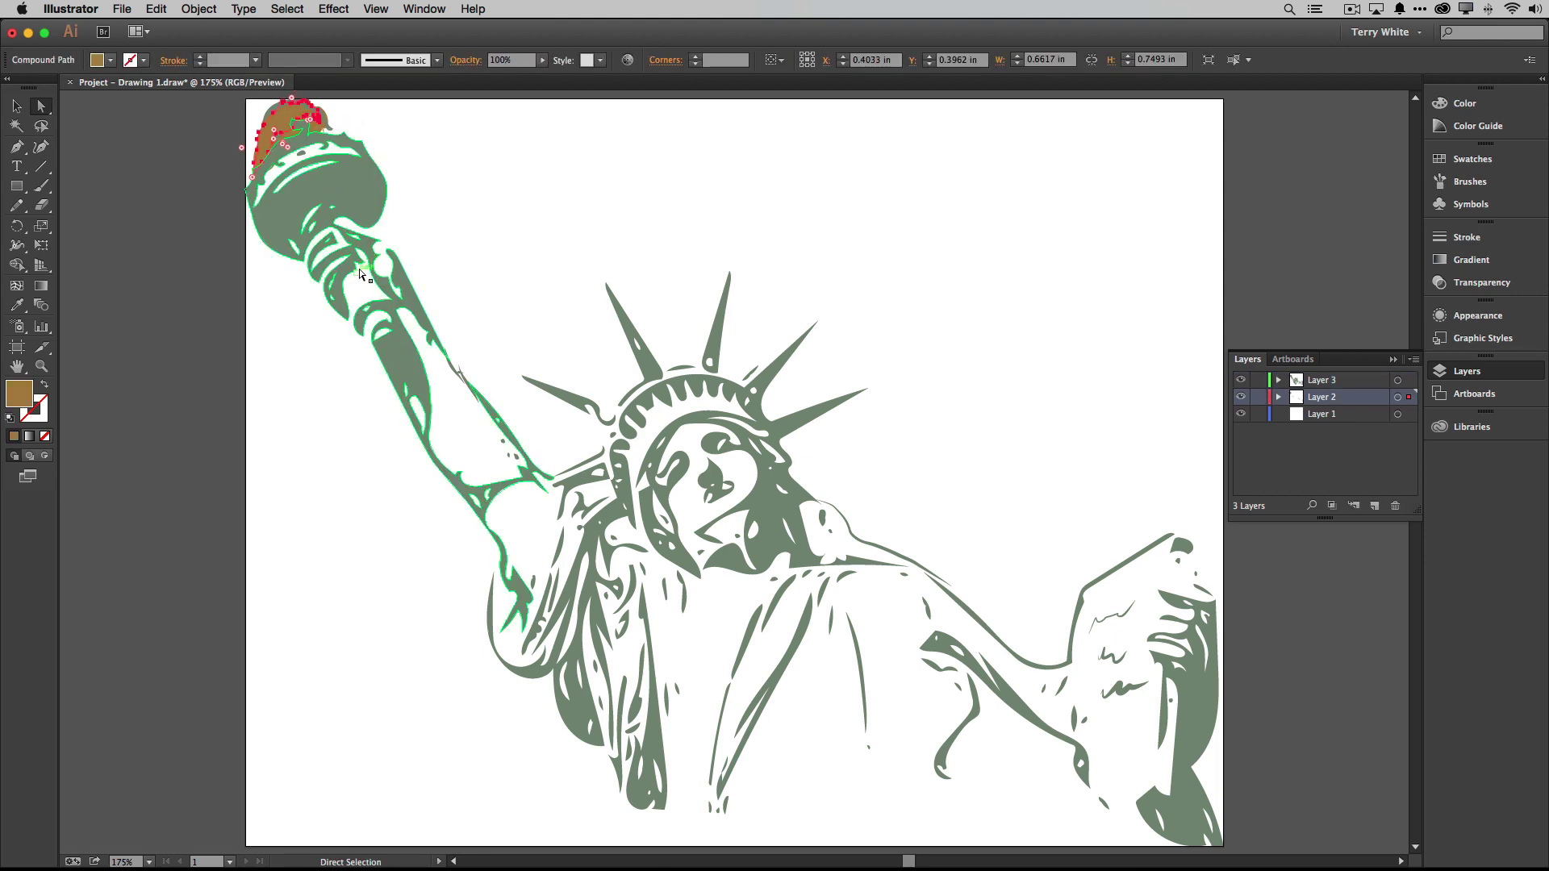
# Step: Redraw the flame's lower and right edges with the Pencil, enlarging it to about 0.98 × 0.79 in
pyautogui.click(19, 207)
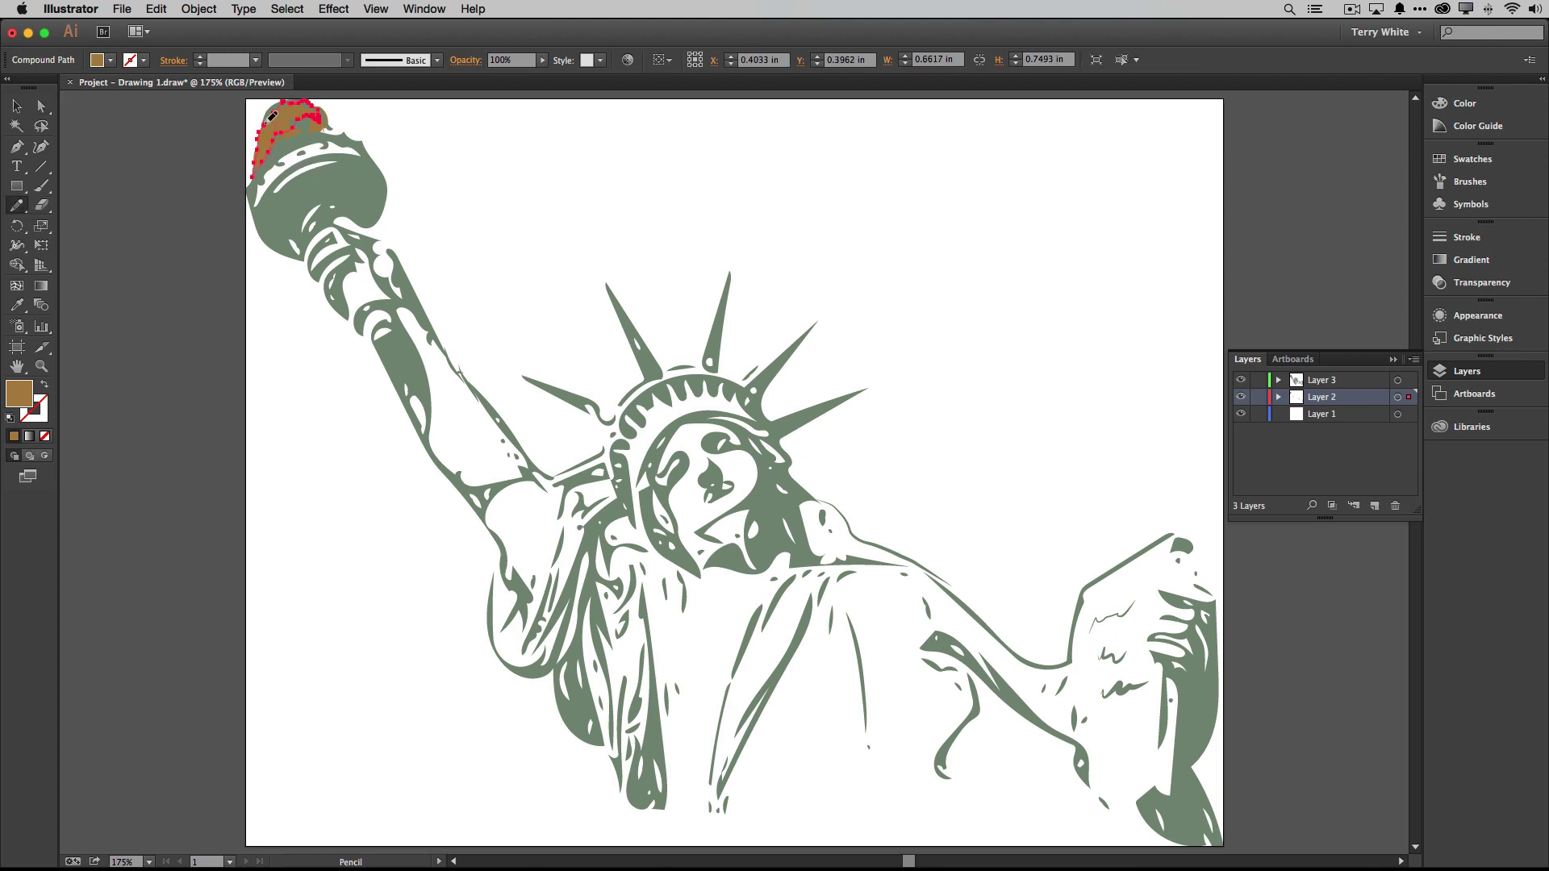
pyautogui.moveTo(256, 151)
pyautogui.mouseDown()
pyautogui.moveTo(270, 177)
pyautogui.moveTo(315, 142)
pyautogui.moveTo(347, 149)
pyautogui.moveTo(320, 118)
pyautogui.mouseUp()
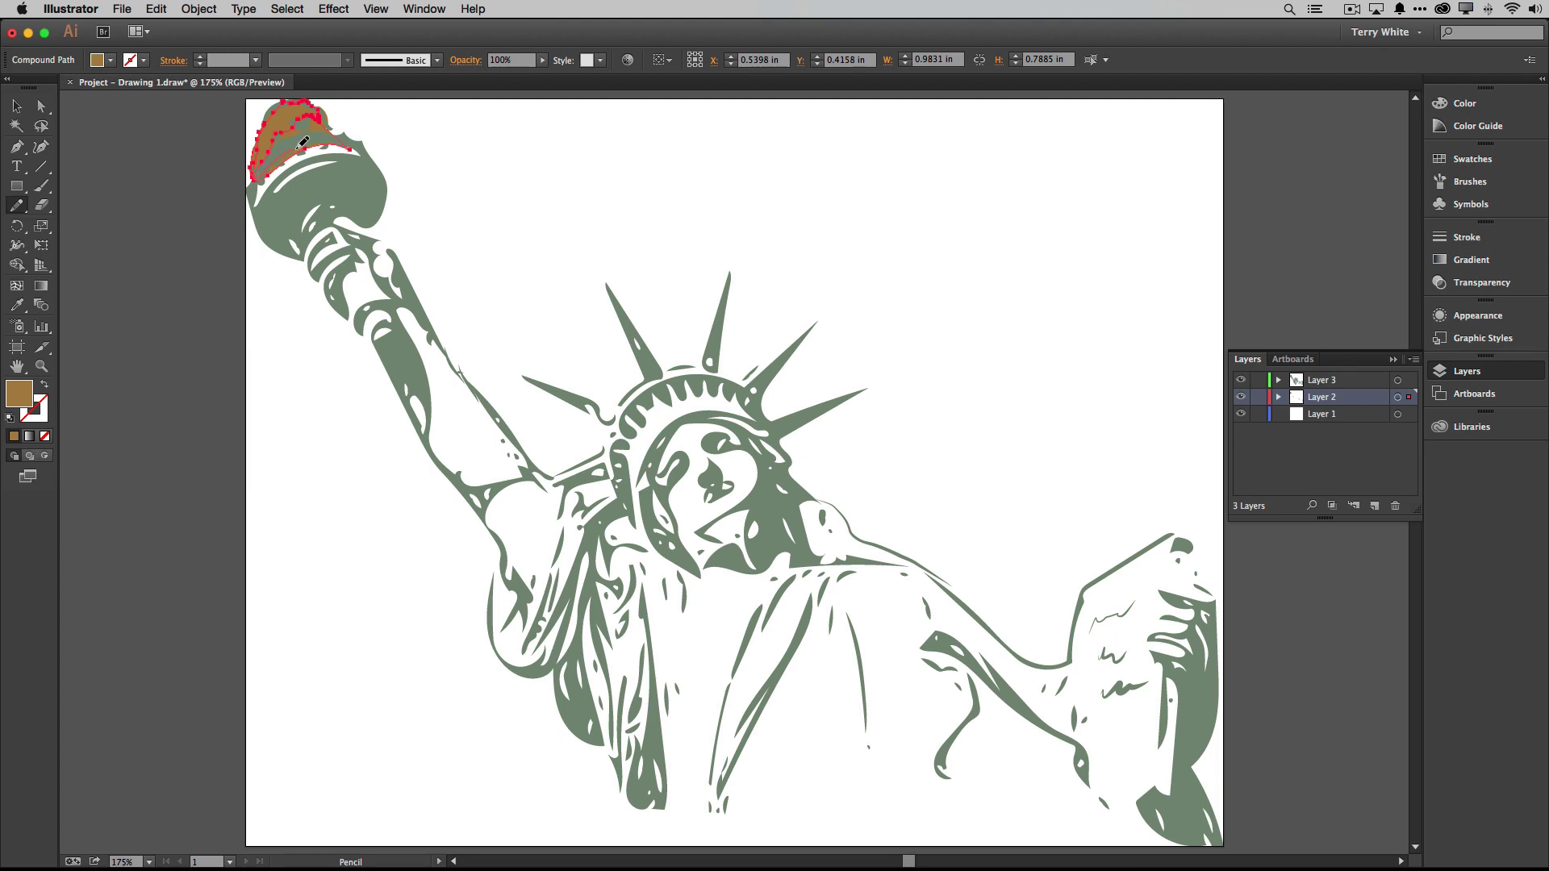
pyautogui.moveTo(335, 136); pyautogui.dragTo(325, 122)
# Step: Nudge an anchor on the raised arm's outline slightly left, then zoom out to 150%
pyautogui.click(42, 106)
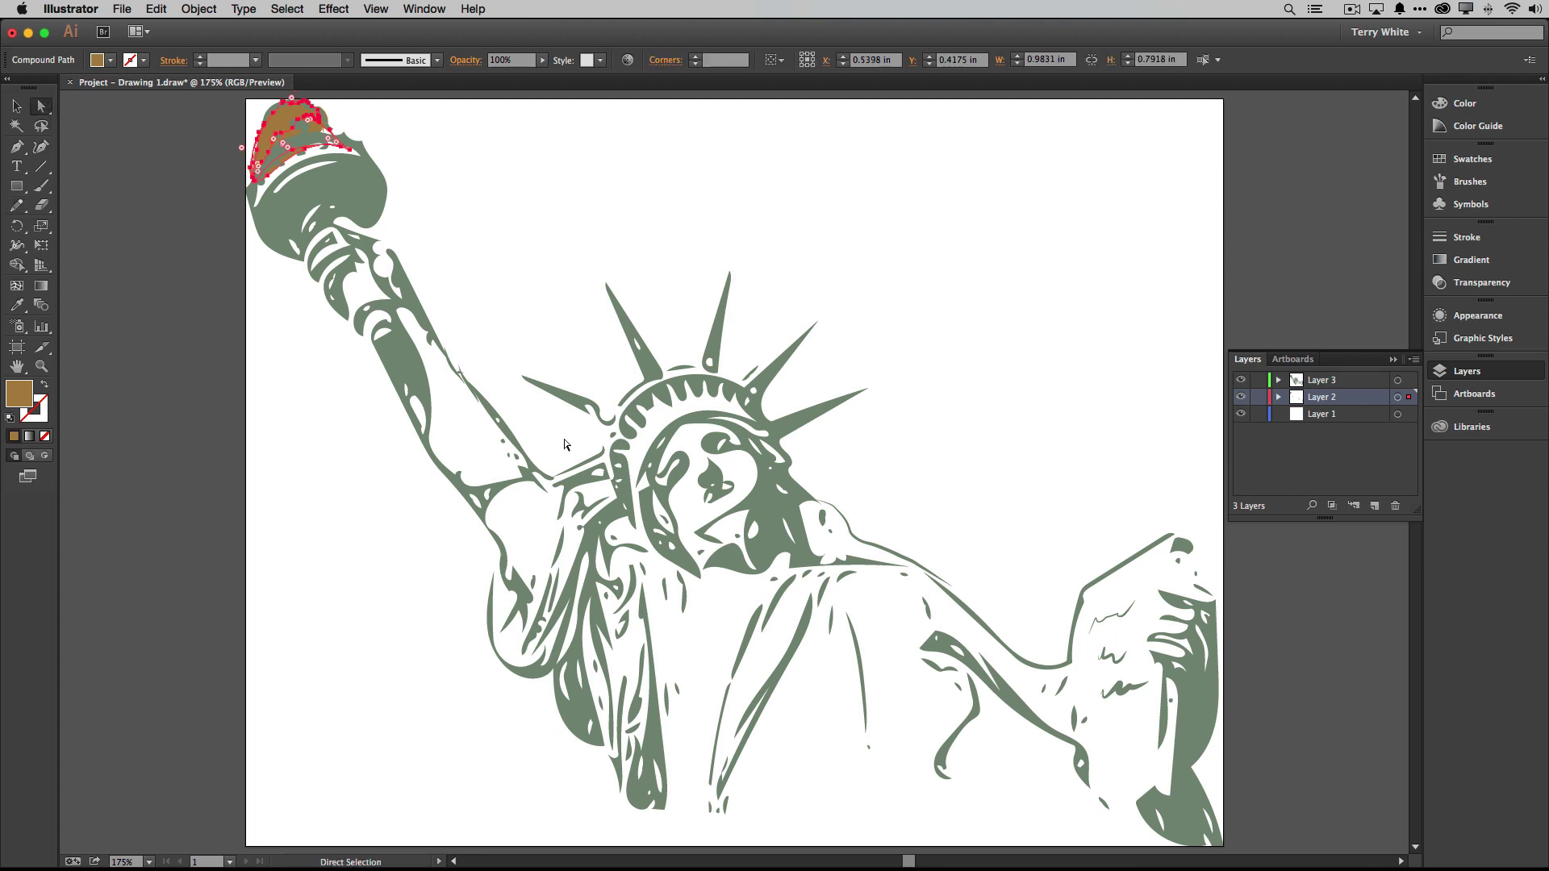
pyautogui.click(504, 443)
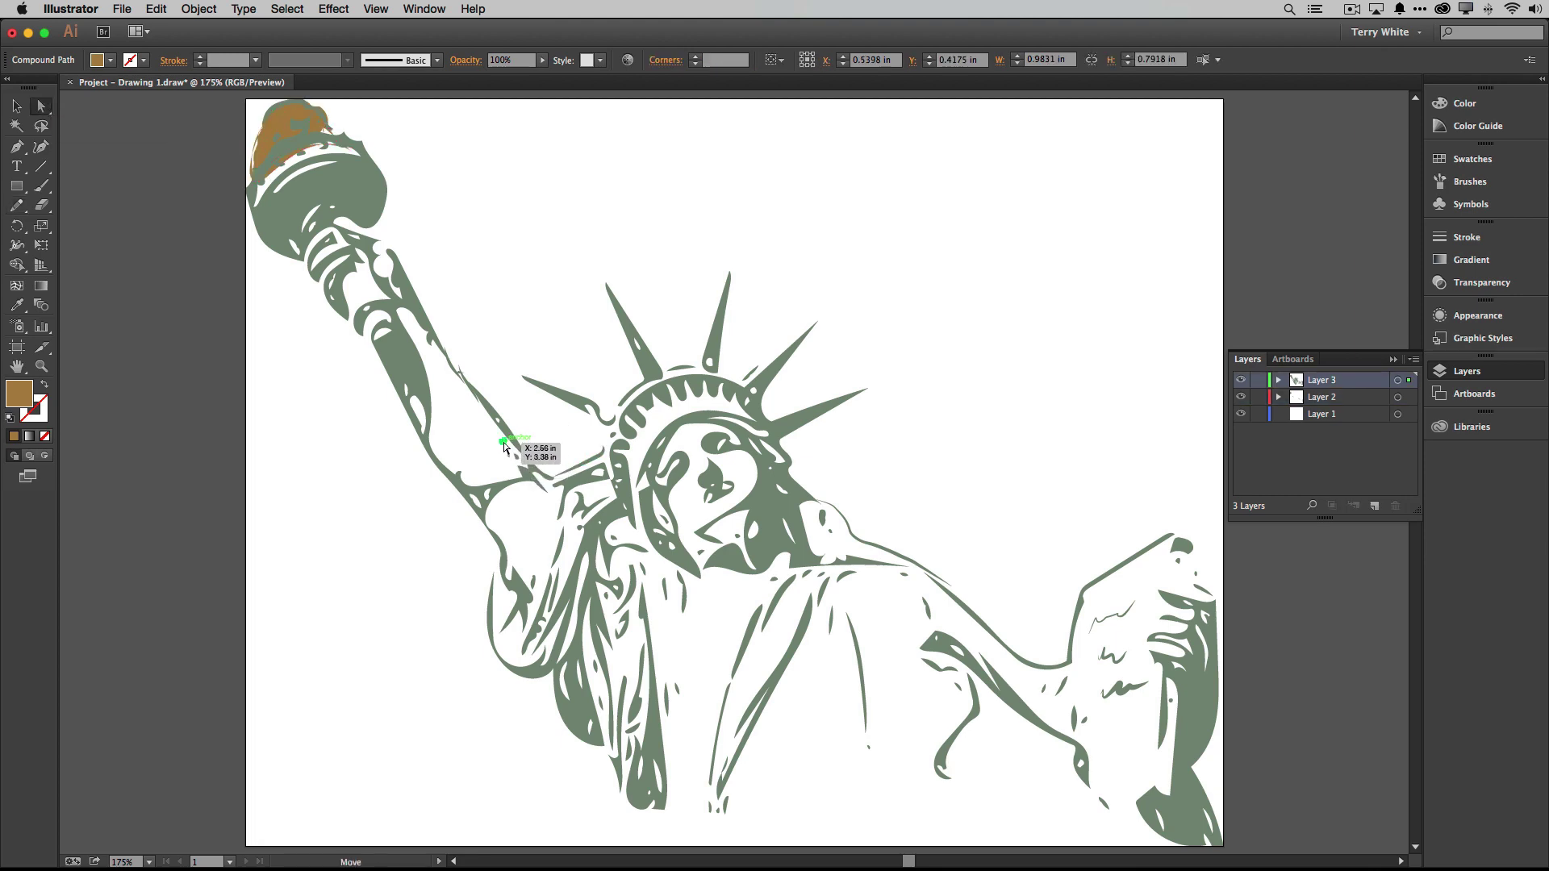
pyautogui.click(530, 566)
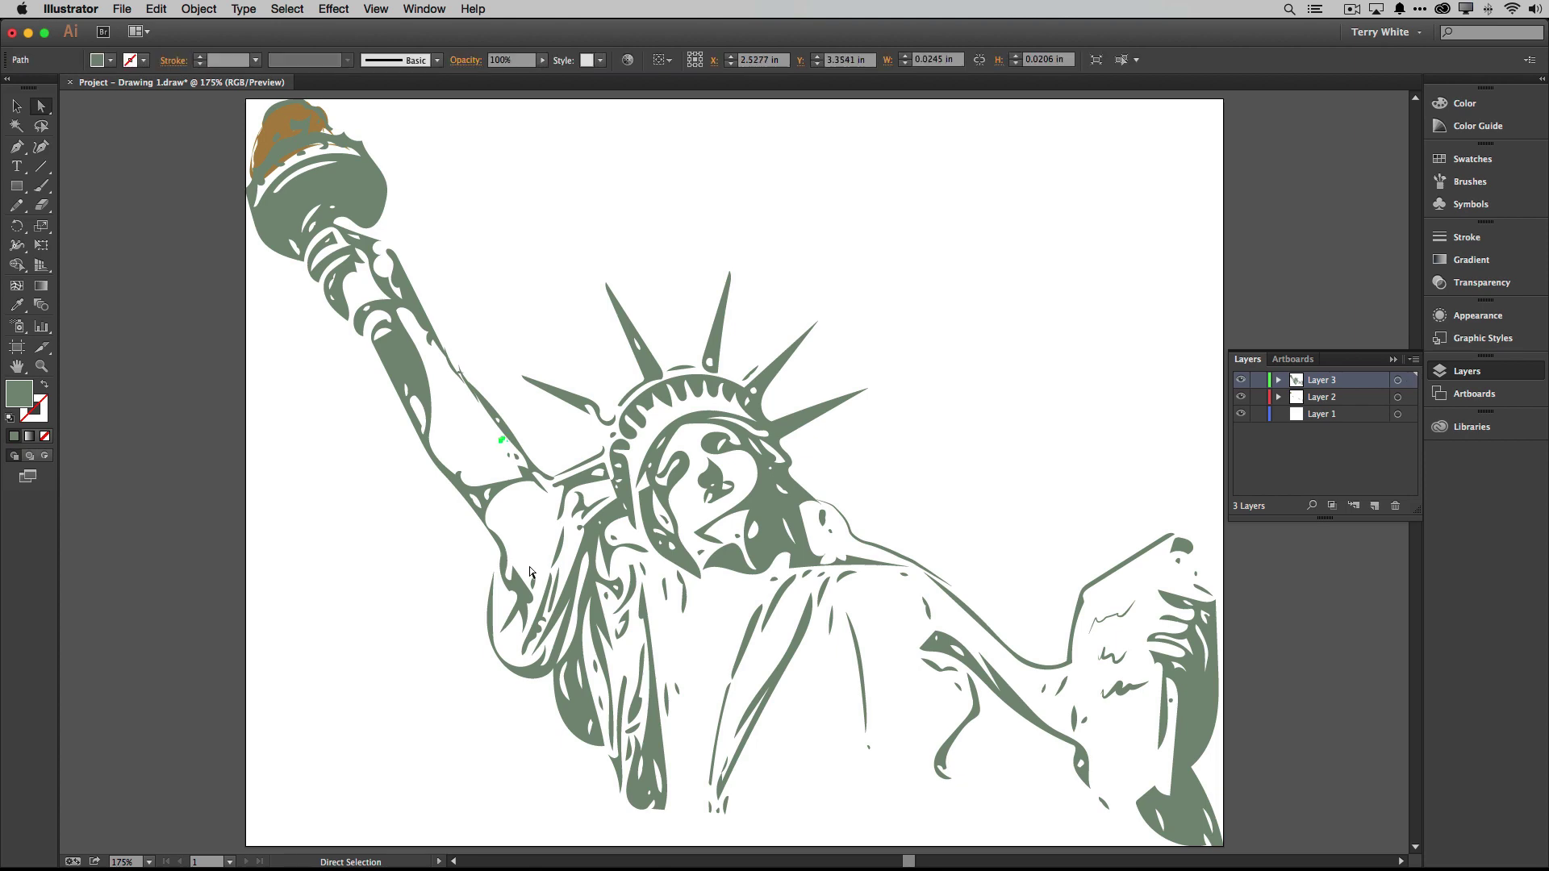
pyautogui.click(519, 463)
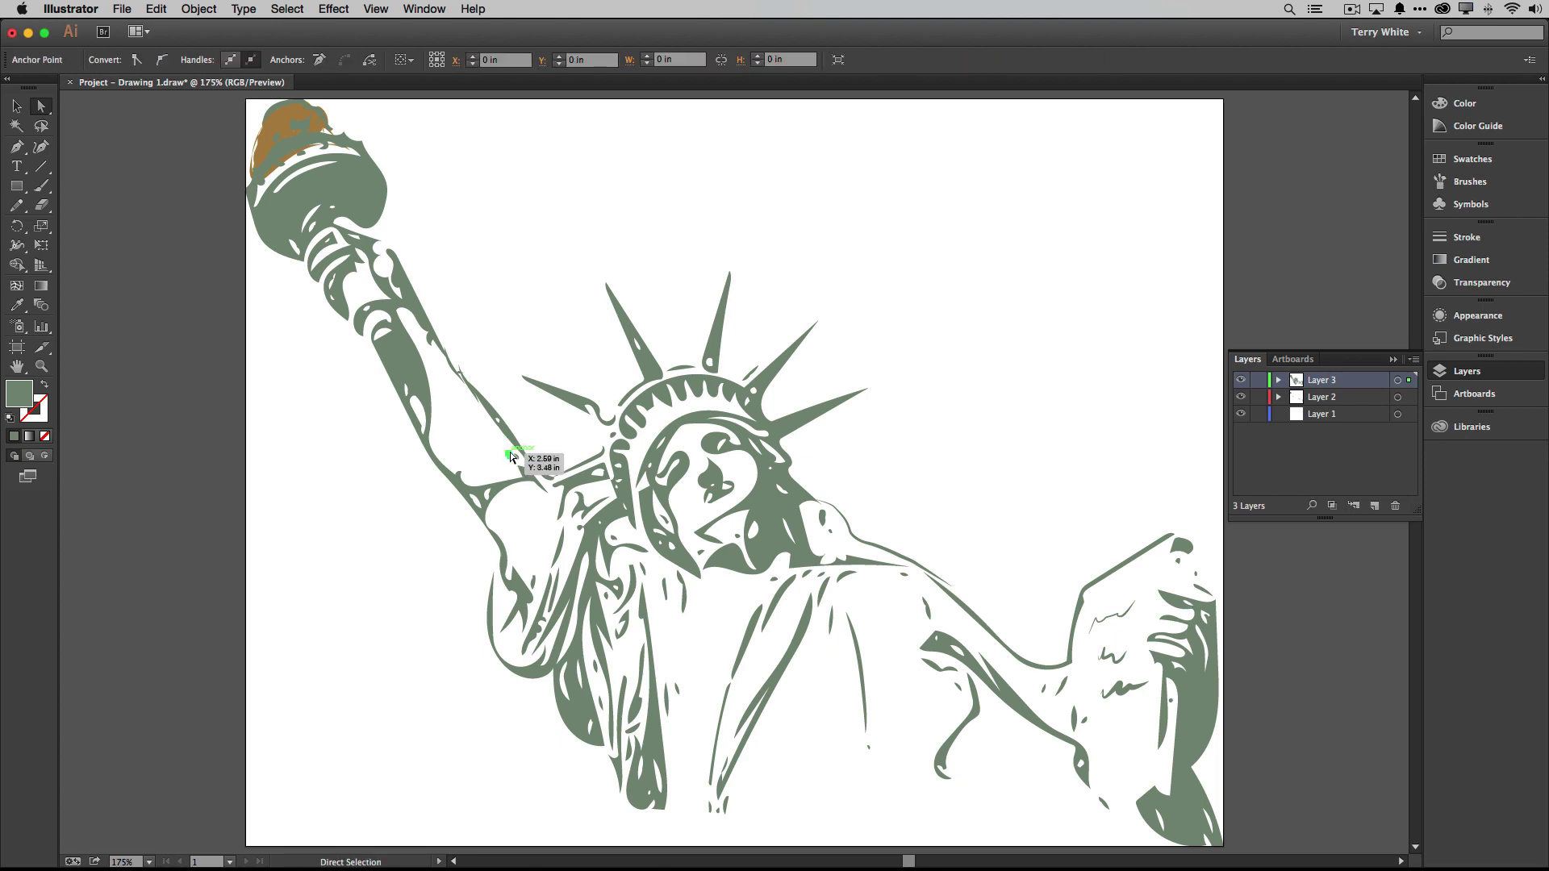
pyautogui.click(519, 462)
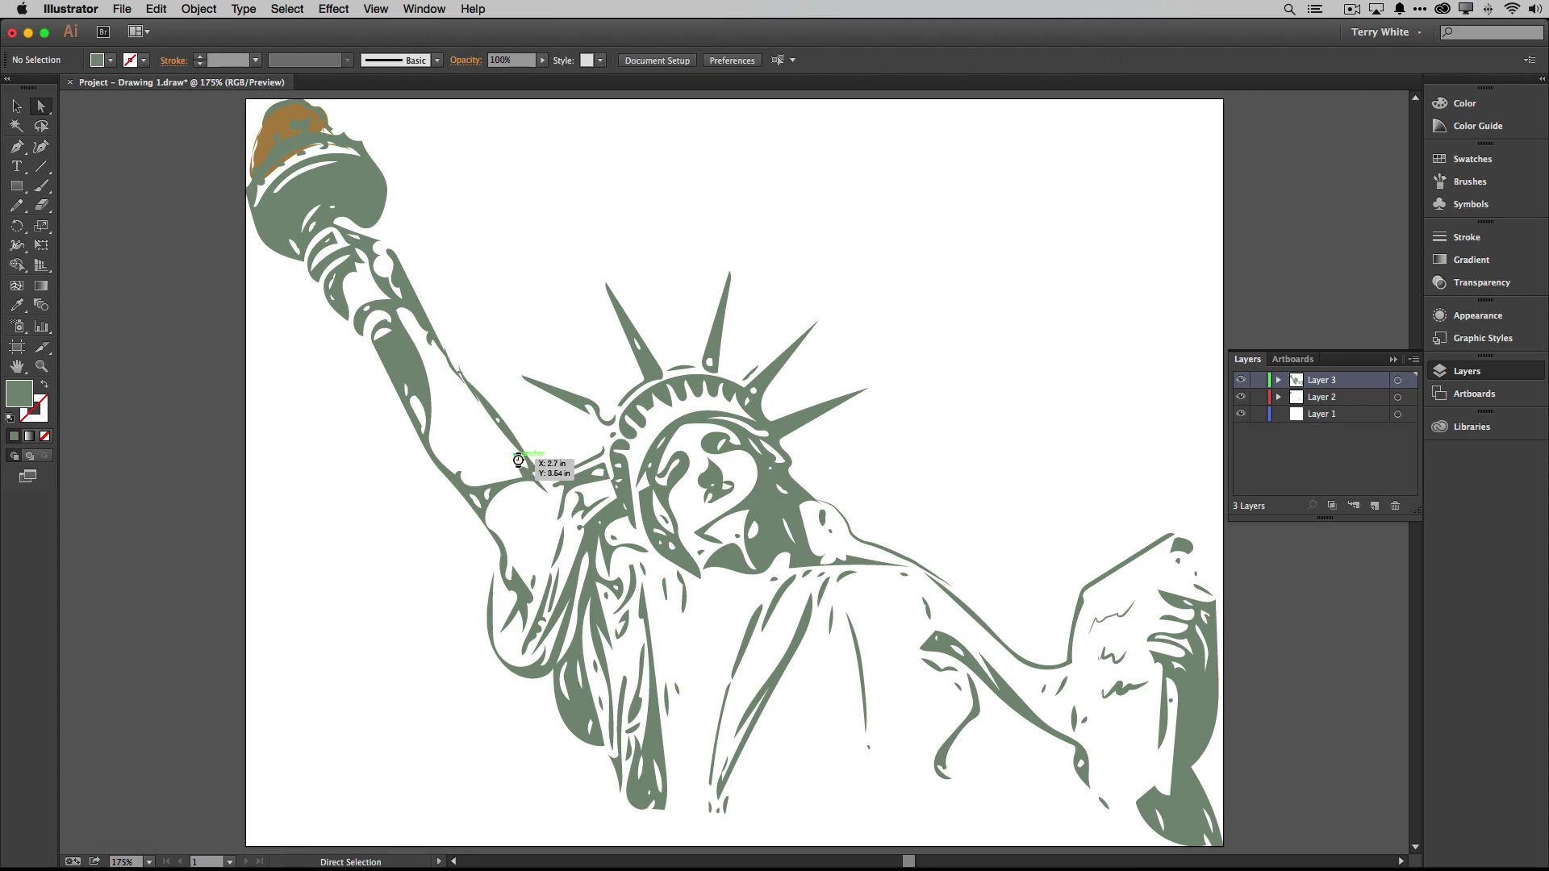
pyautogui.click(516, 460)
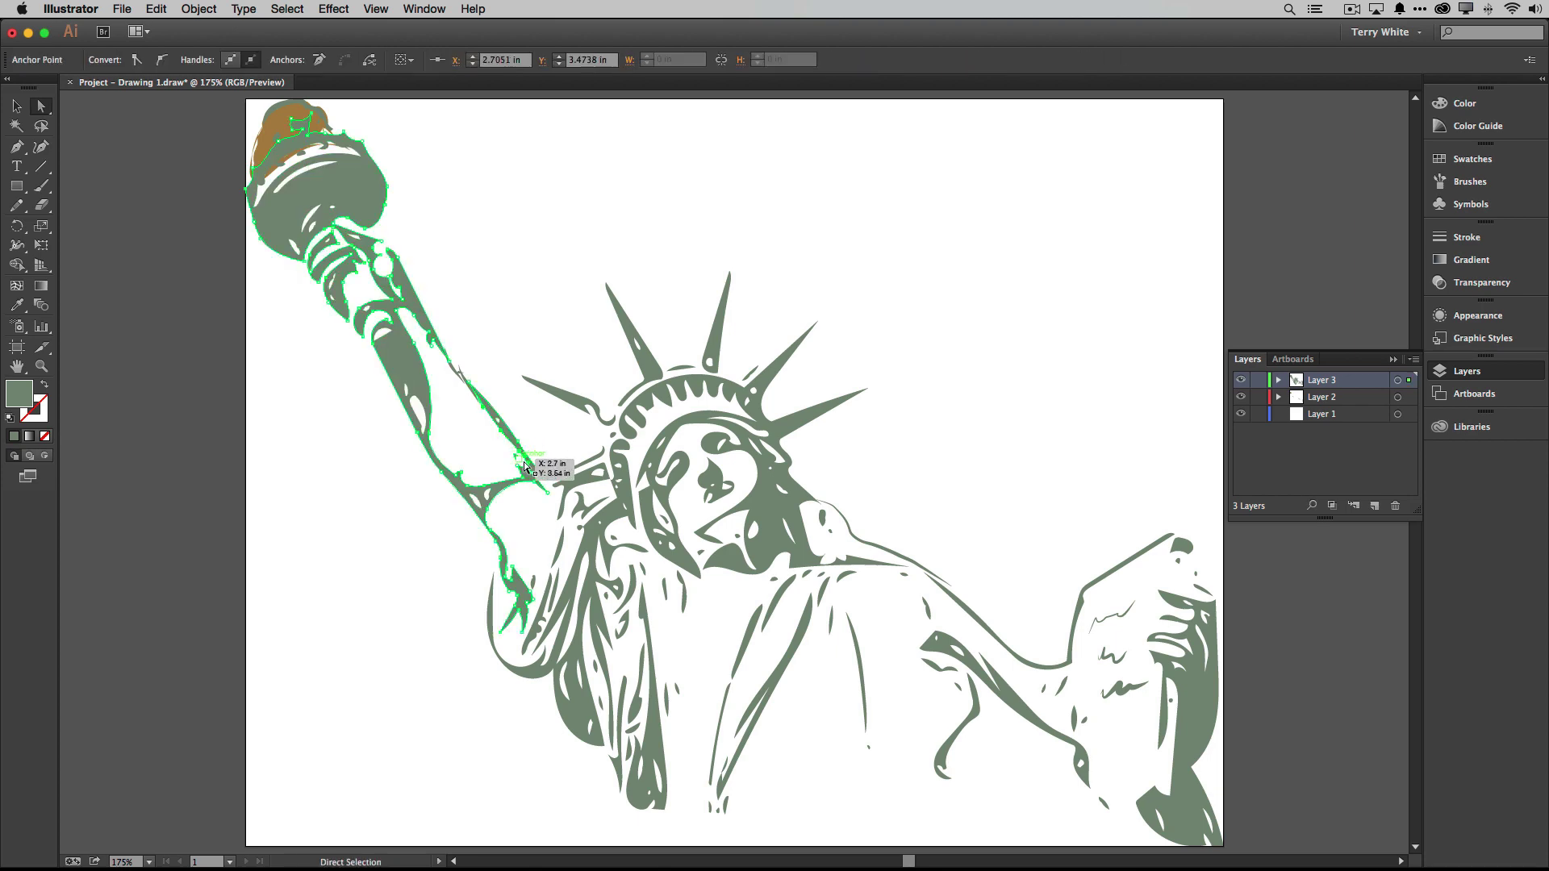
pyautogui.moveTo(516, 461); pyautogui.dragTo(511, 464)
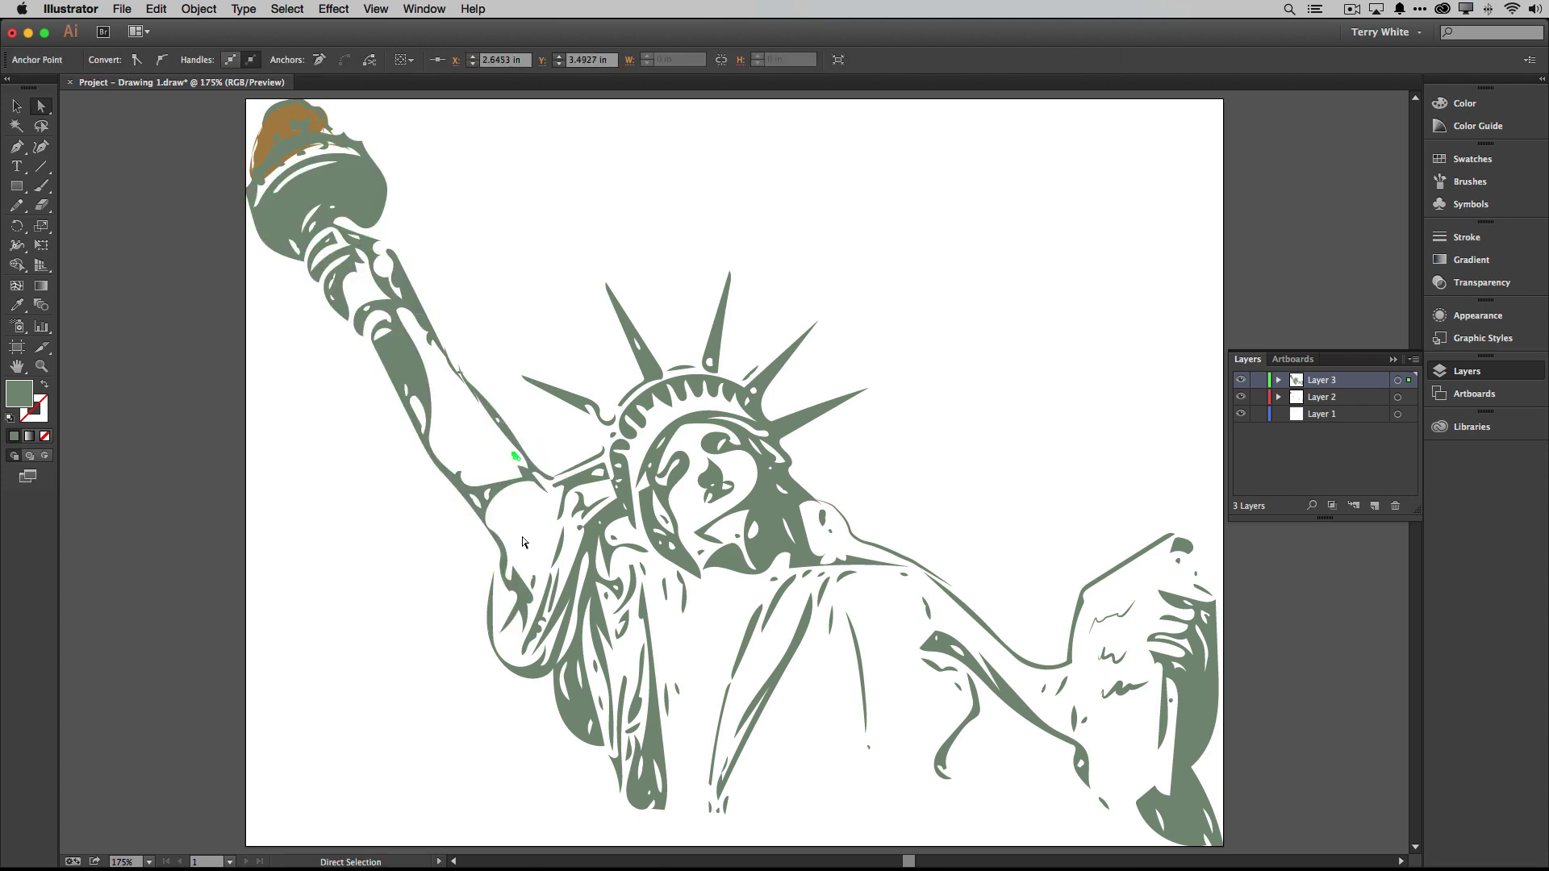
pyautogui.click(522, 542)
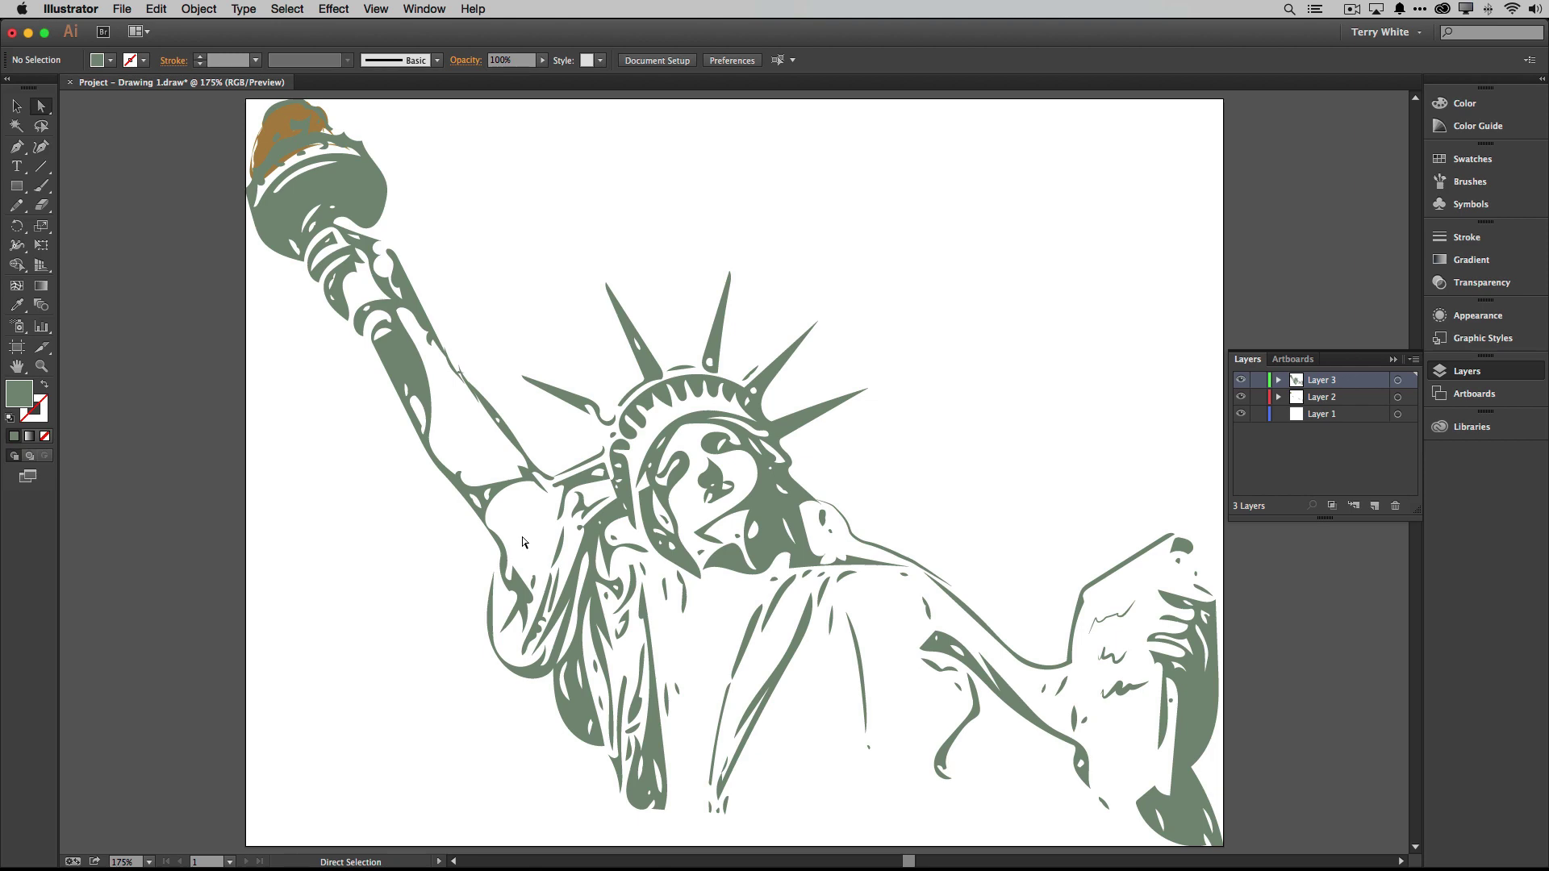
pyautogui.press('super+minus')
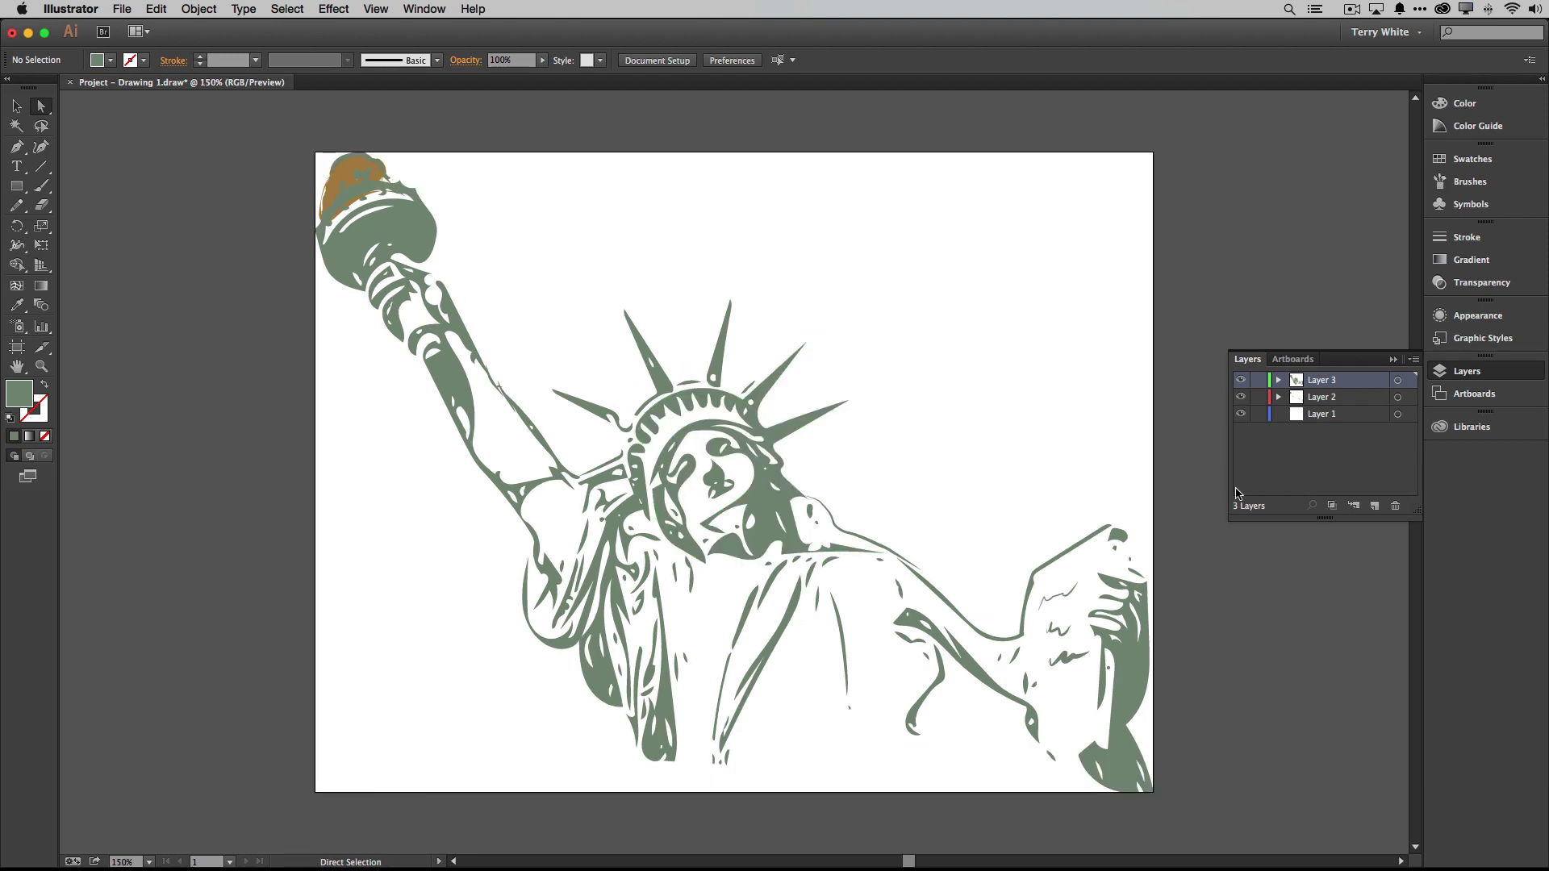
# Step: Choose the Paintbrush tool with the Pickle brush from the Libraries panel
pyautogui.click(41, 186)
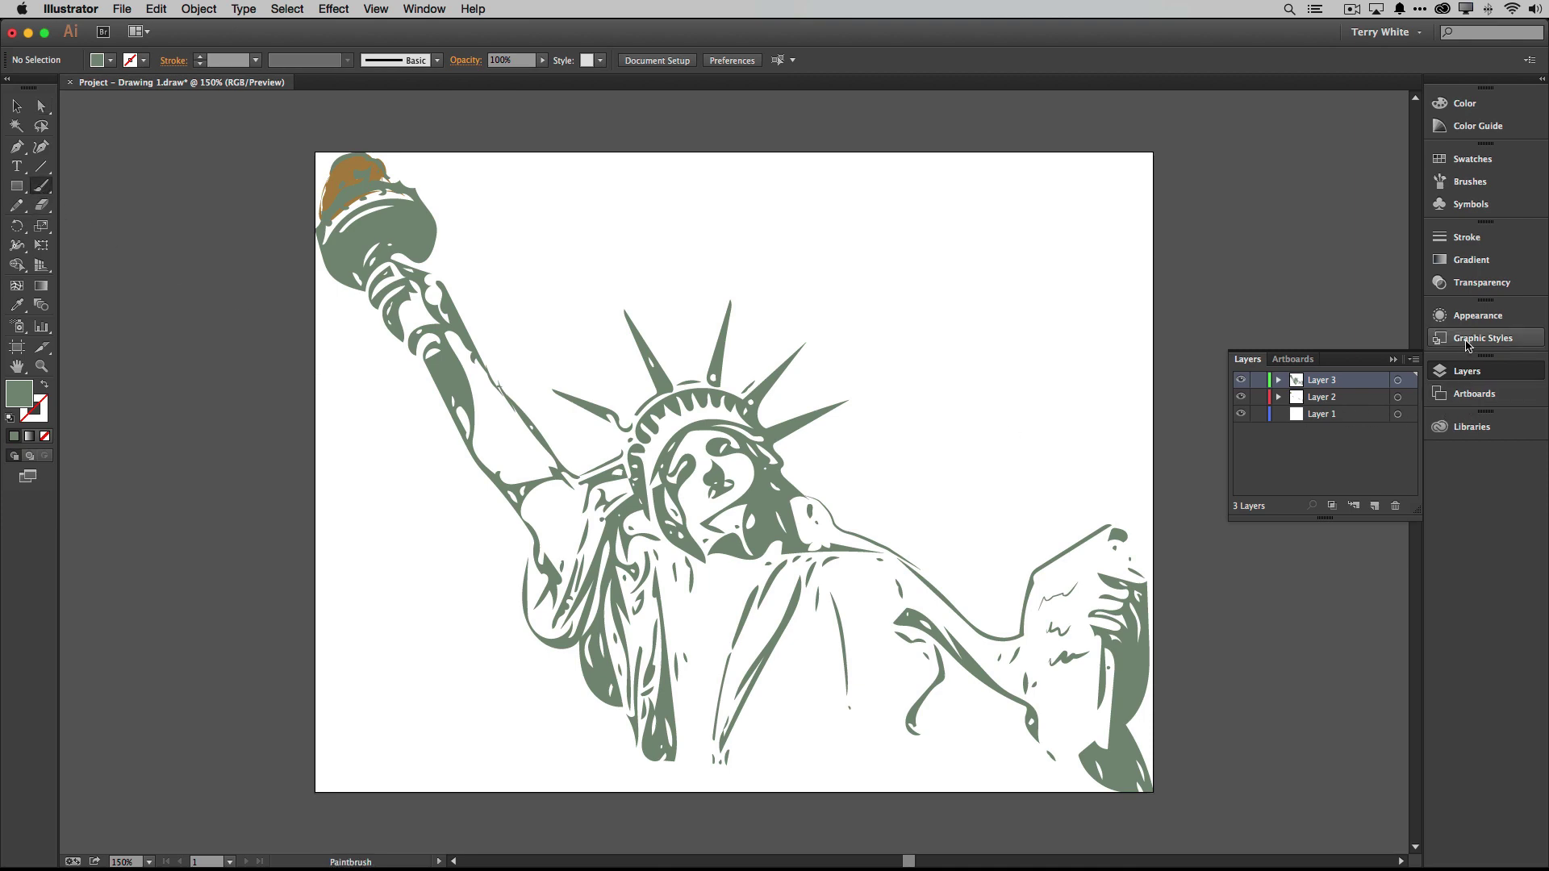
pyautogui.click(1472, 427)
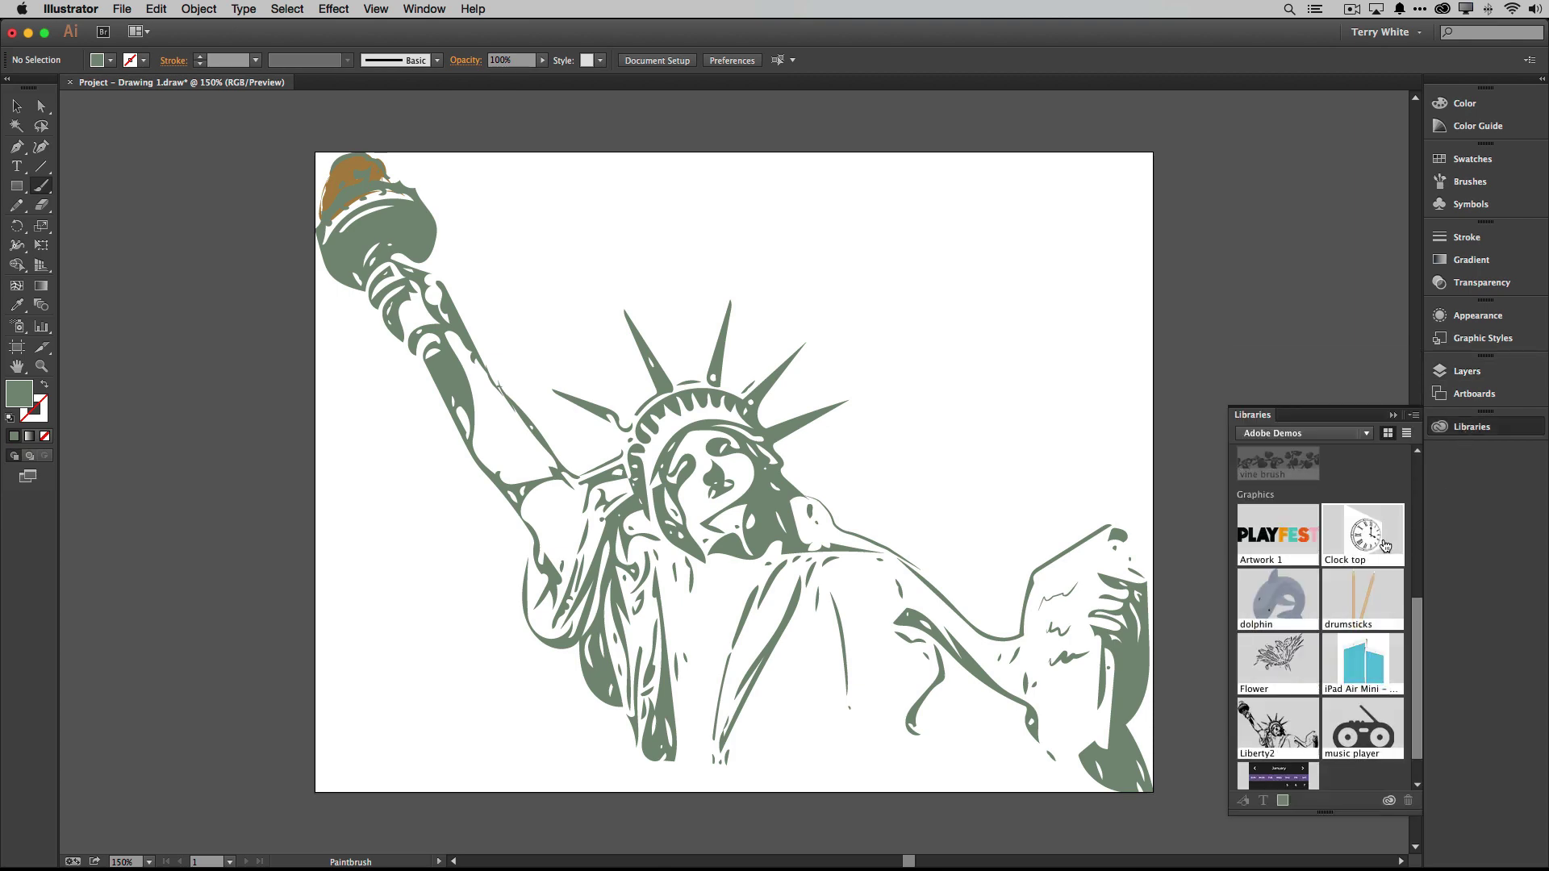
pyautogui.scroll(4, 1380, 545)
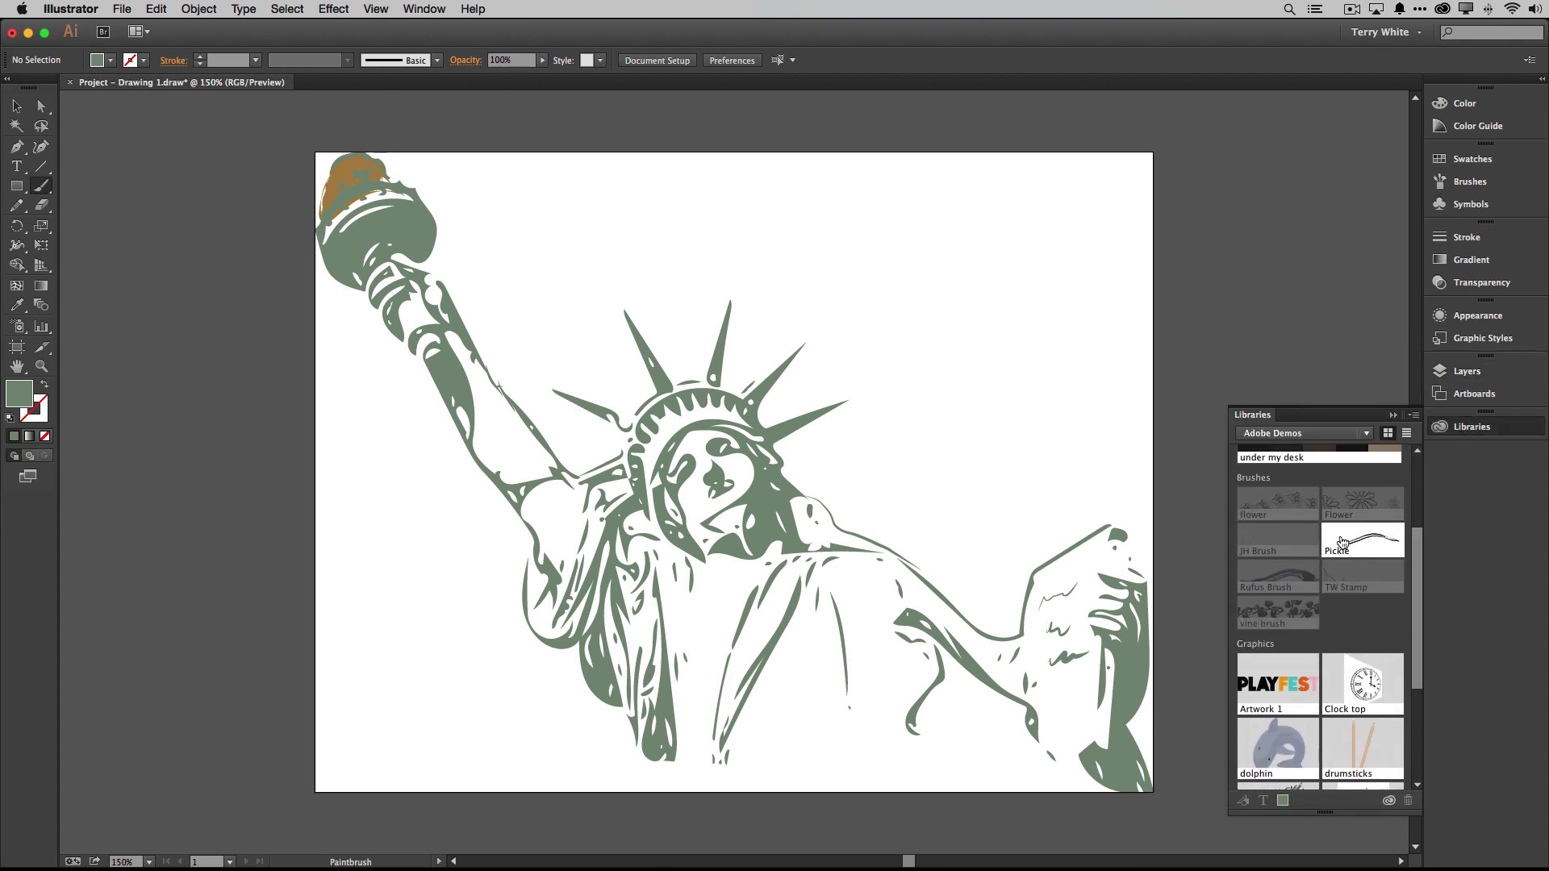
pyautogui.click(1342, 542)
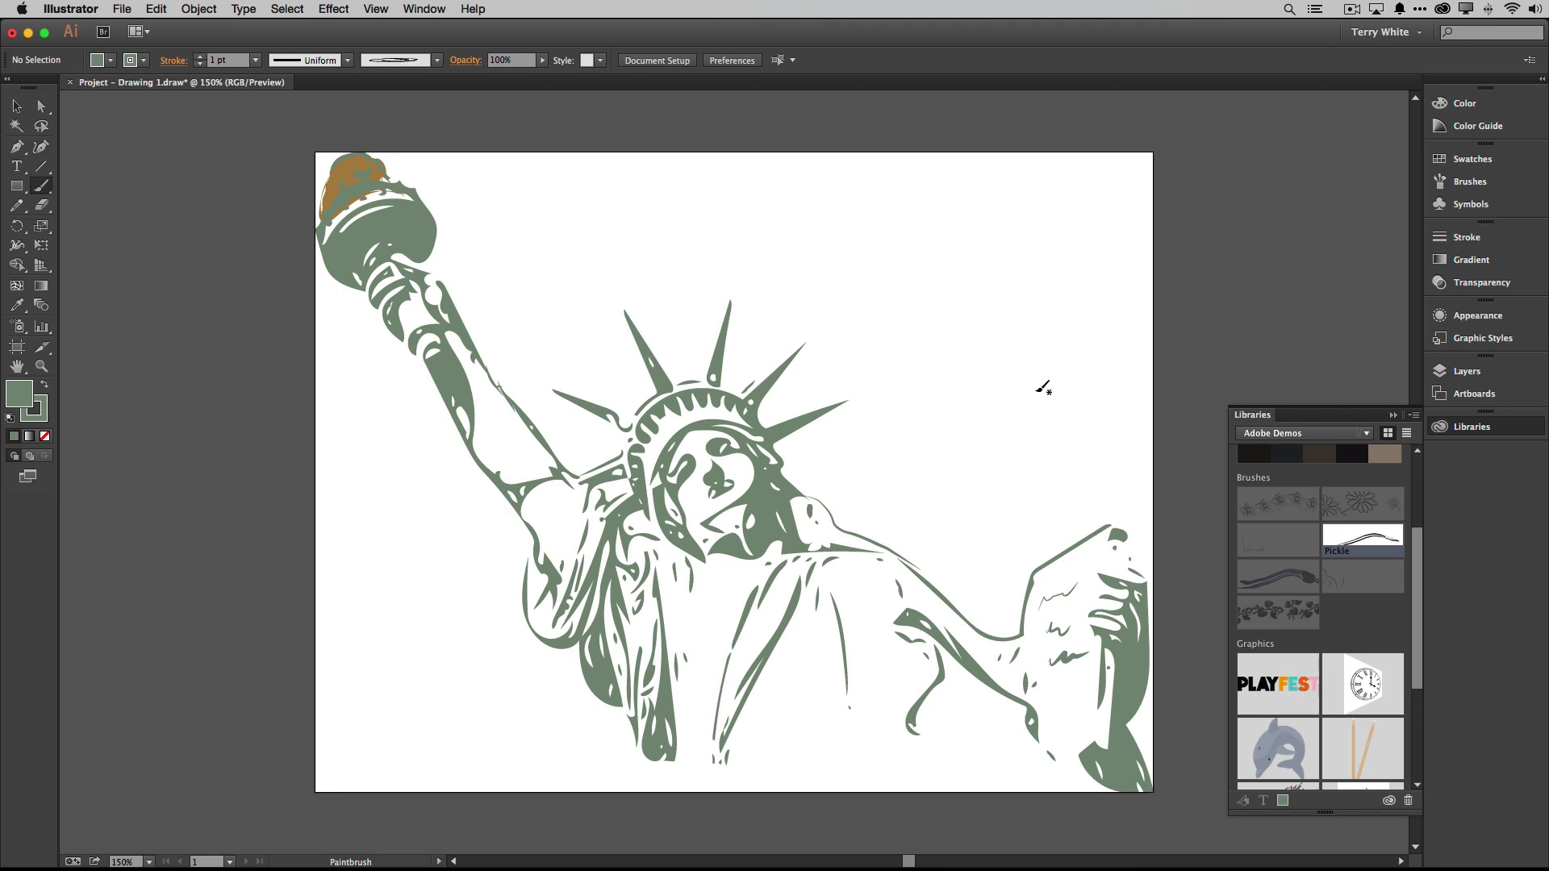
pyautogui.scroll(4, 1340, 500)
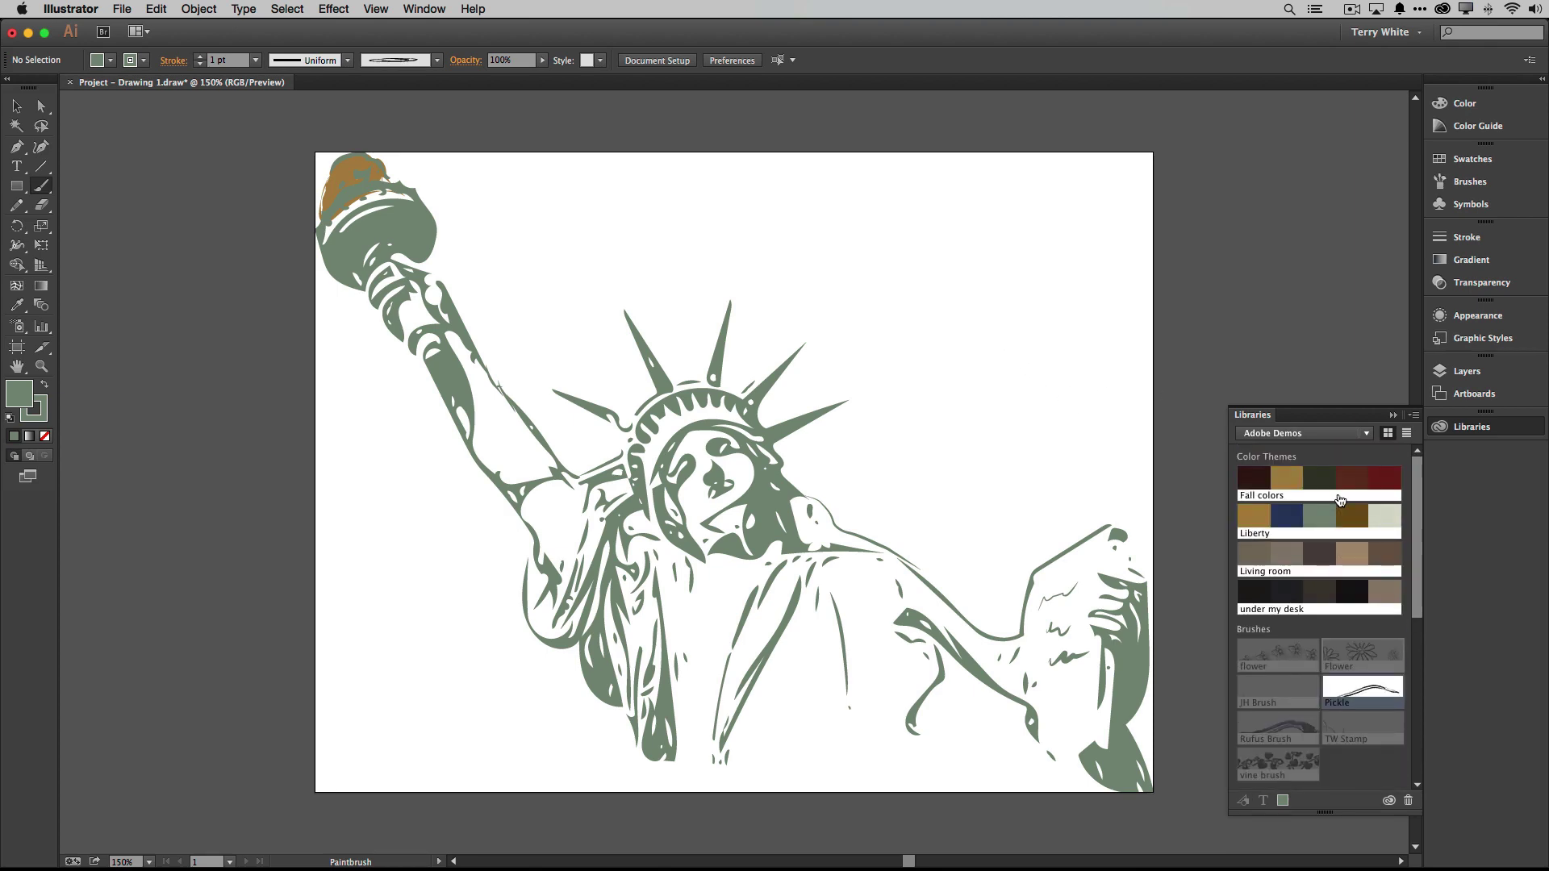
# Step: Set fill to None and stroke to the navy blue Liberty theme colour
pyautogui.click(45, 436)
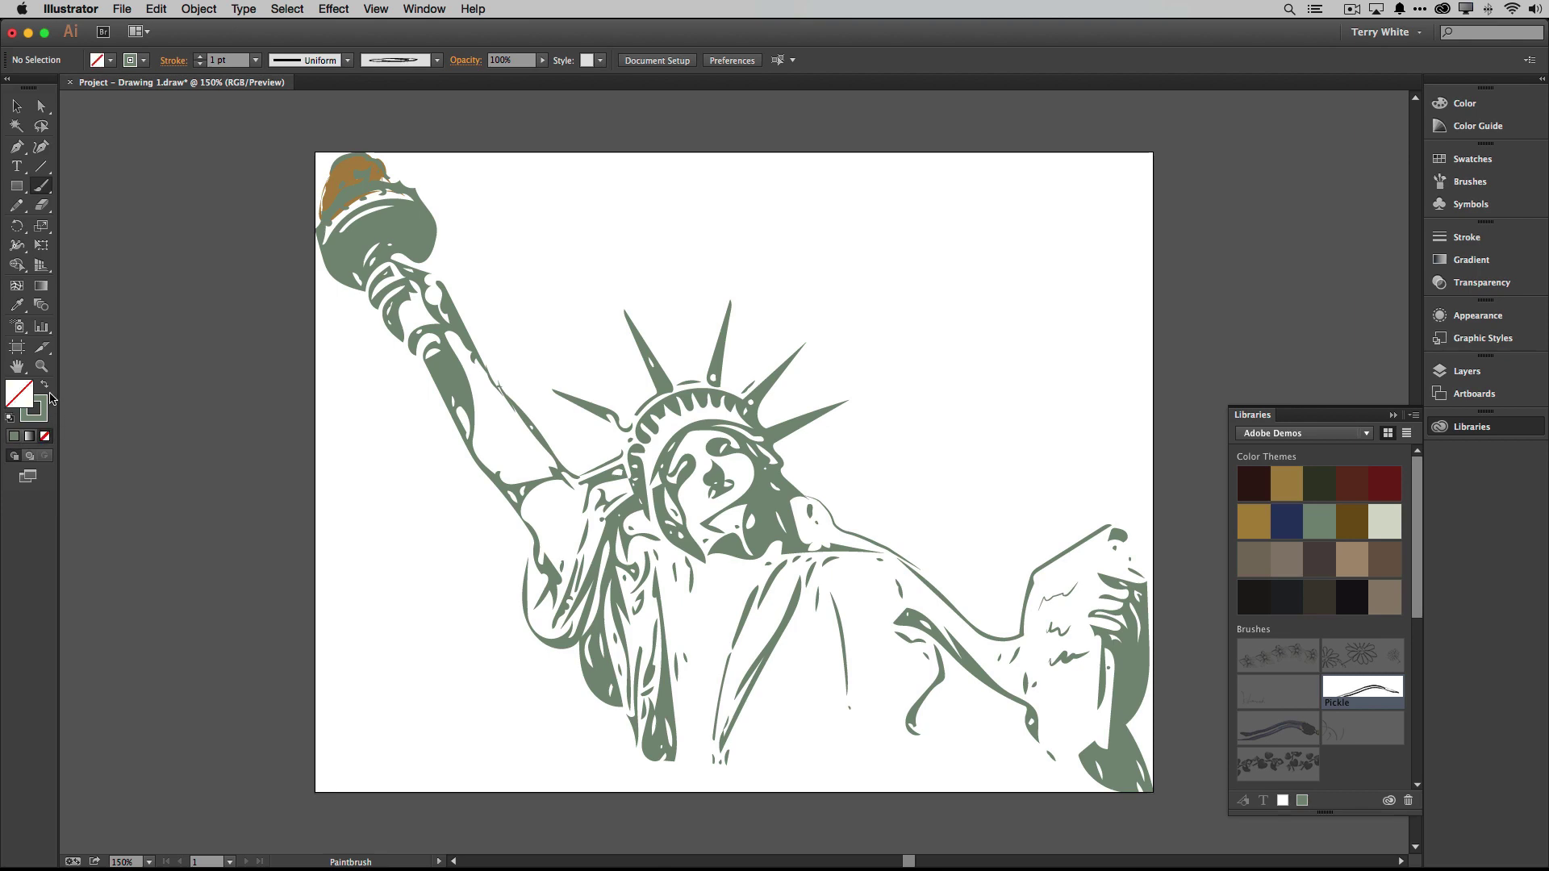
pyautogui.click(37, 410)
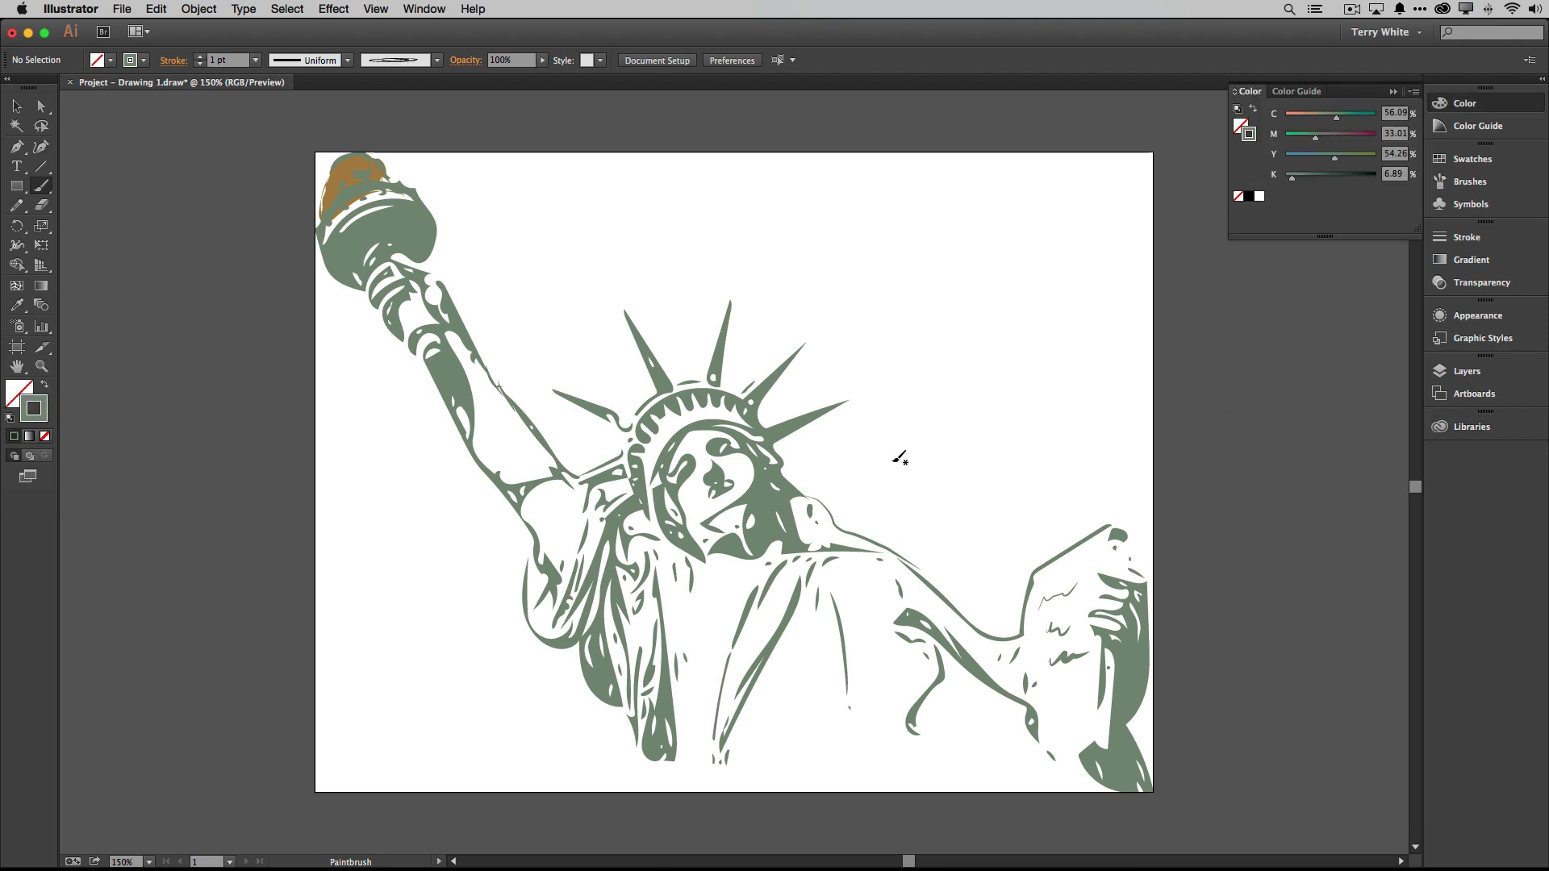
pyautogui.click(1459, 430)
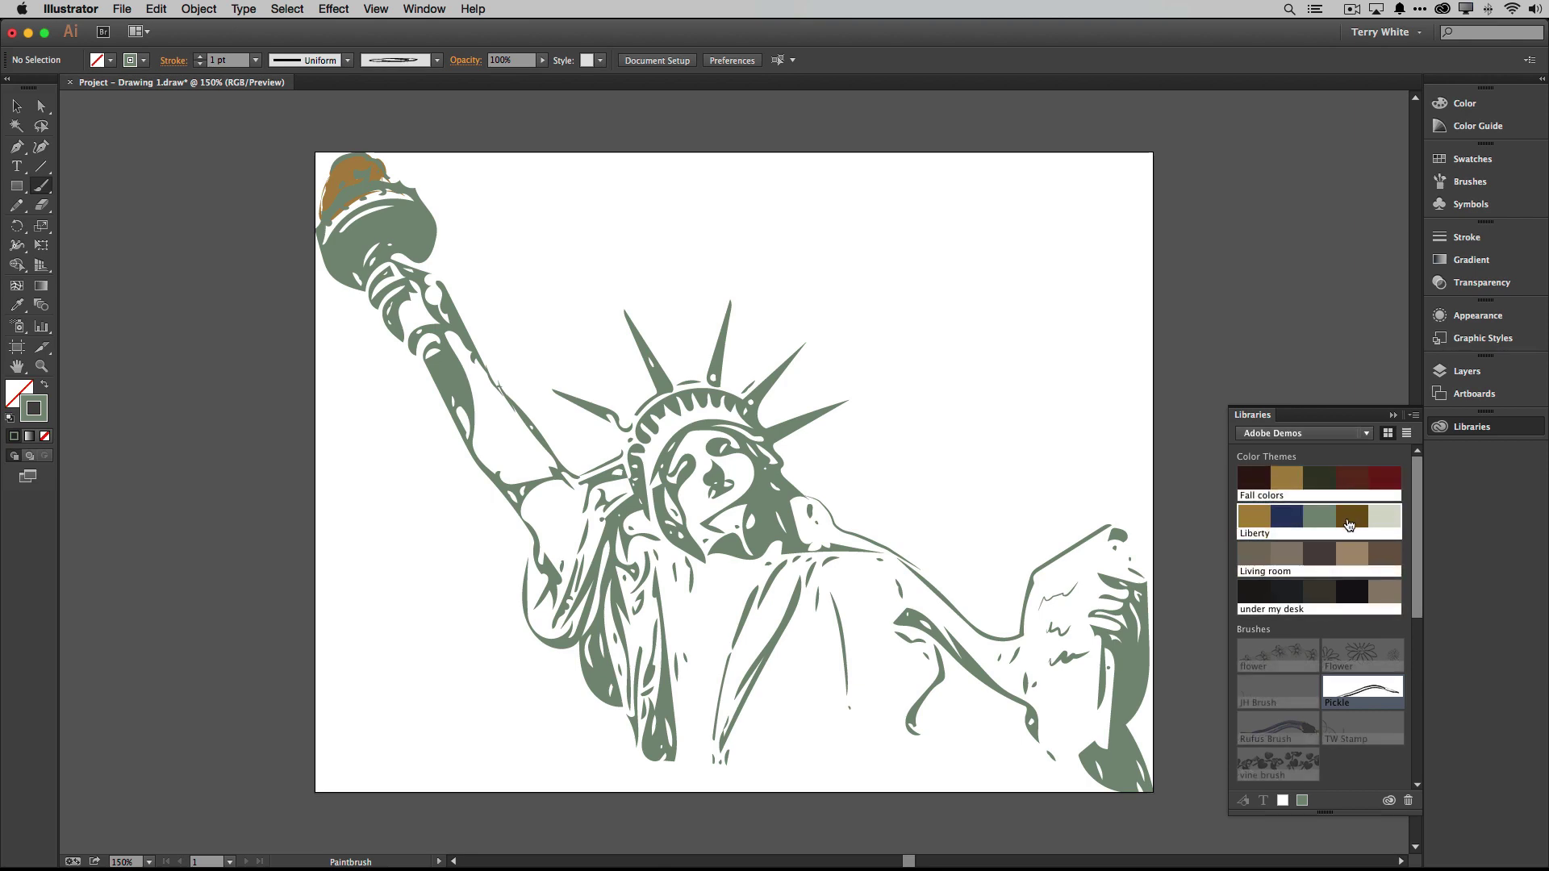
pyautogui.moveTo(1314, 528)
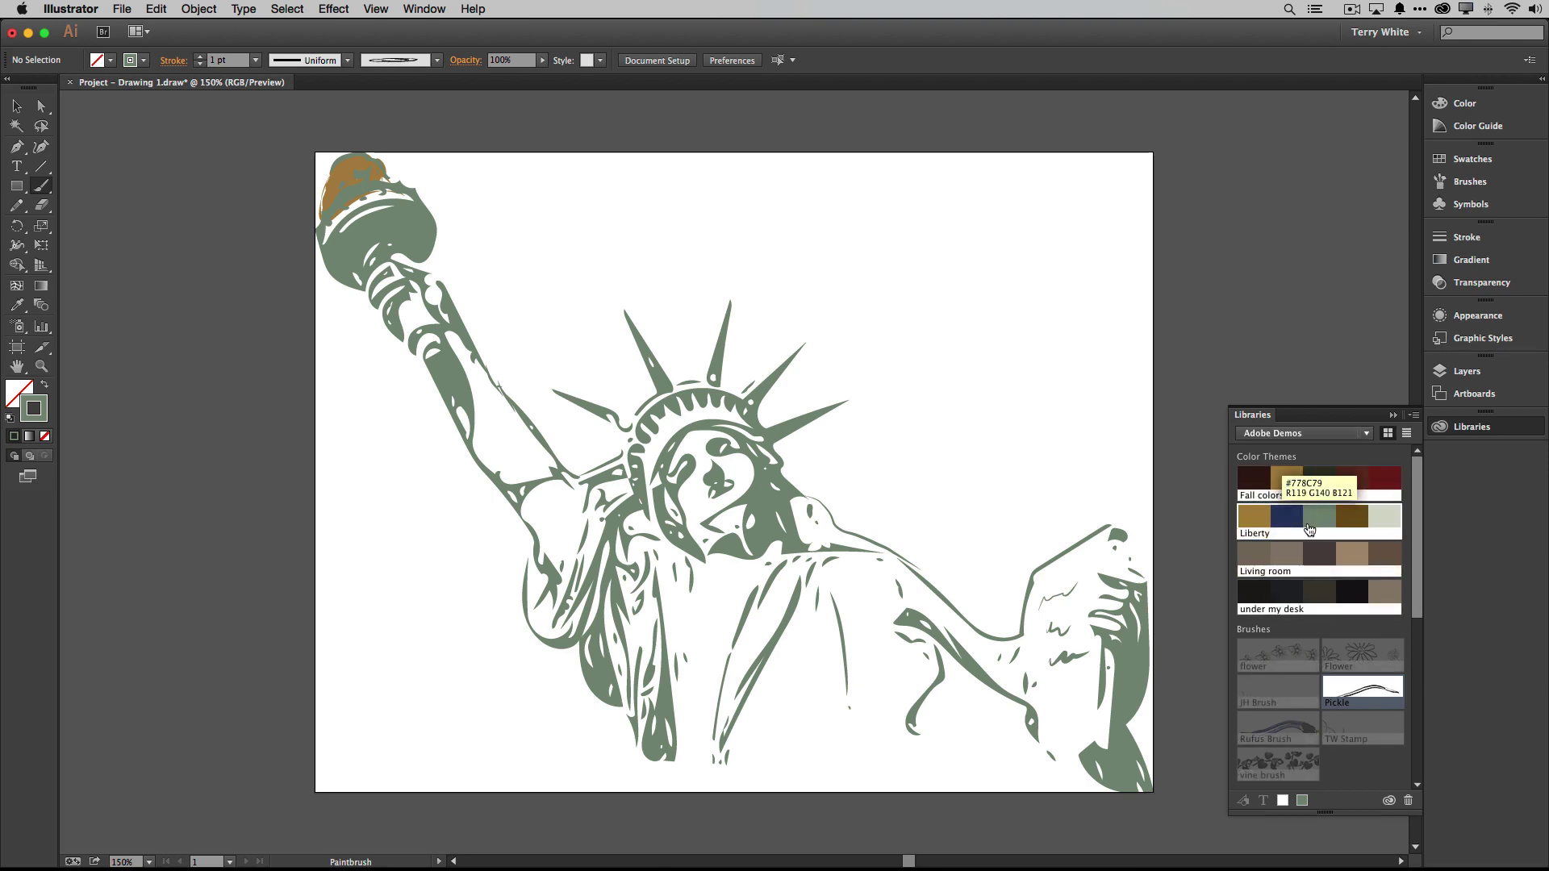
pyautogui.click(1286, 525)
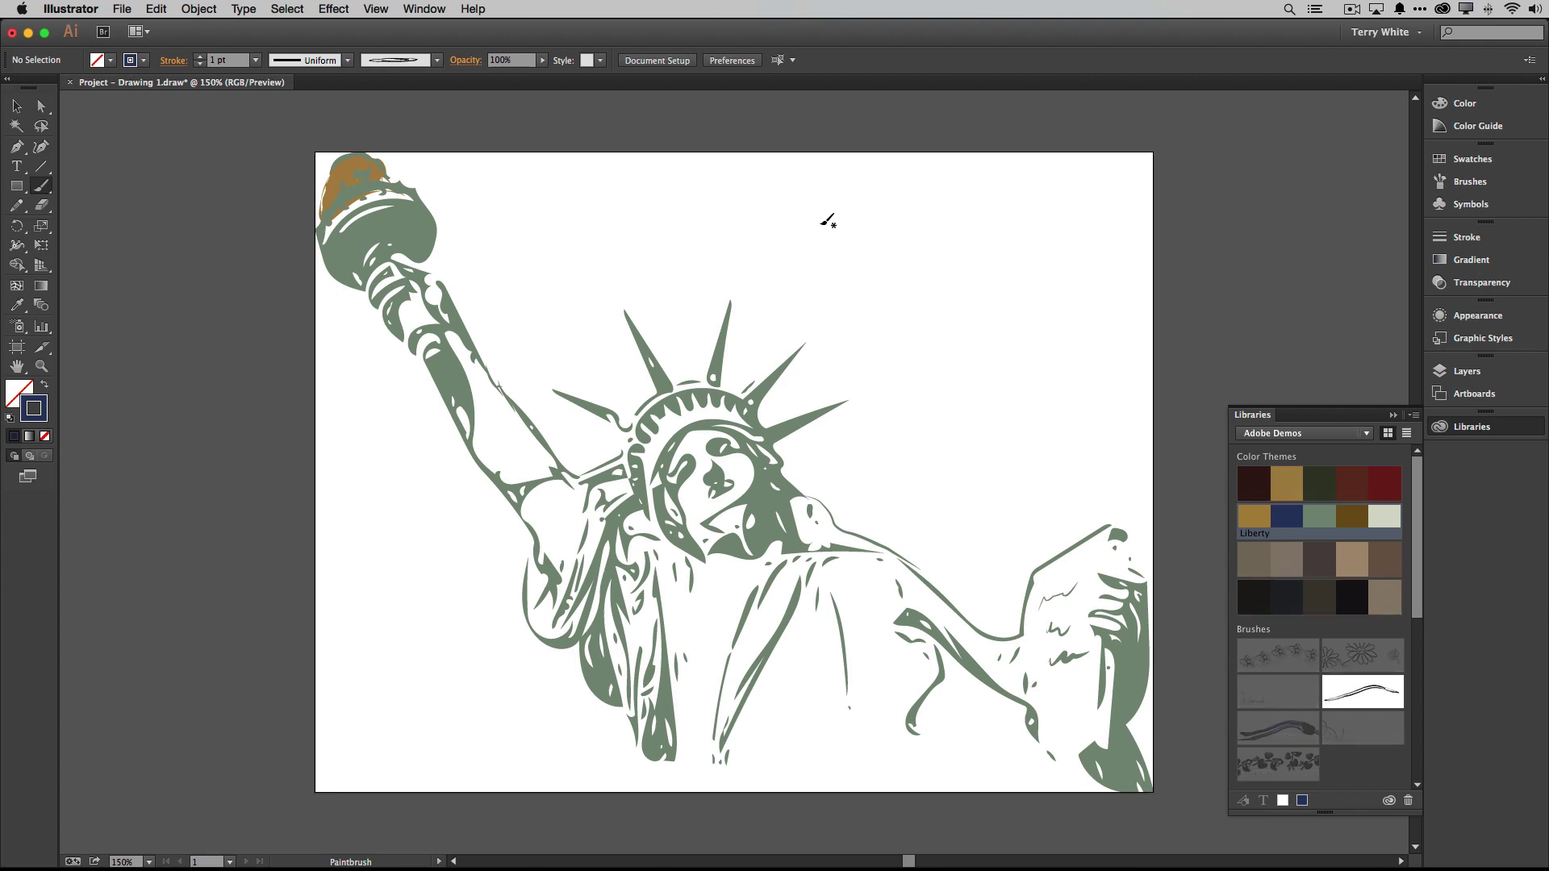
# Step: Paint 'Liberty' in navy Pickle brush strokes at top right, redoing the first L stroke and adding a looping flourish
pyautogui.moveTo(800, 206)
pyautogui.mouseDown()
pyautogui.moveTo(826, 209)
pyautogui.moveTo(842, 297)
pyautogui.moveTo(798, 340)
pyautogui.mouseUp()
pyautogui.press('cmd+z')
pyautogui.moveTo(824, 197); pyautogui.dragTo(842, 269)
pyautogui.moveTo(923, 333); pyautogui.dragTo(922, 335)
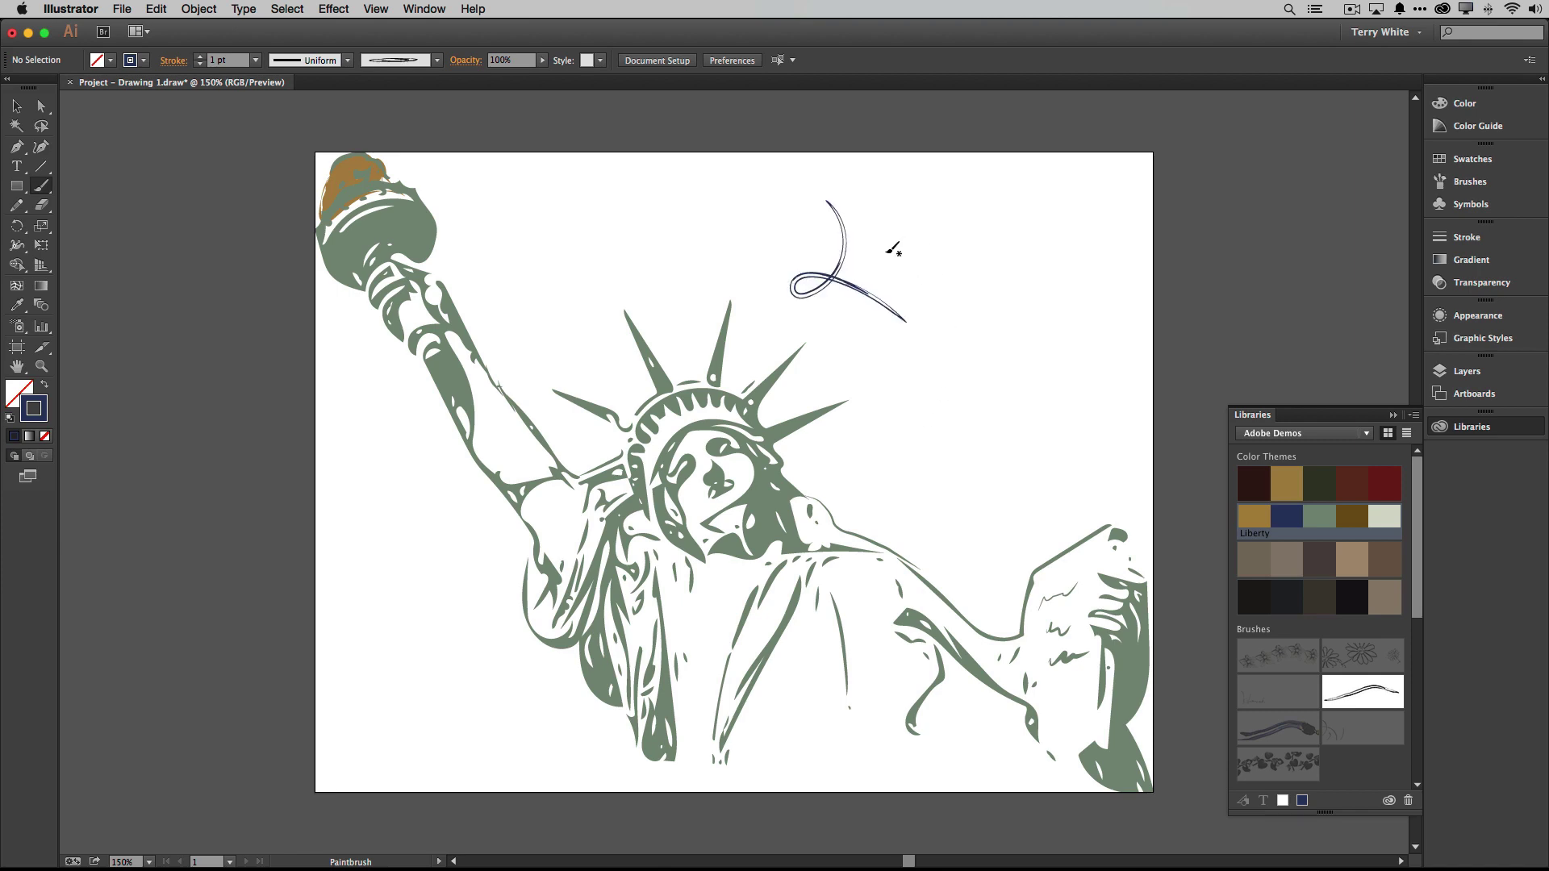
pyautogui.moveTo(886, 253)
pyautogui.mouseDown()
pyautogui.moveTo(882, 236)
pyautogui.moveTo(911, 234)
pyautogui.moveTo(909, 288)
pyautogui.moveTo(920, 264)
pyautogui.mouseUp()
pyautogui.moveTo(936, 281)
pyautogui.mouseDown()
pyautogui.moveTo(981, 268)
pyautogui.moveTo(990, 302)
pyautogui.moveTo(1004, 259)
pyautogui.moveTo(999, 312)
pyautogui.moveTo(1057, 283)
pyautogui.moveTo(923, 404)
pyautogui.moveTo(1082, 309)
pyautogui.mouseUp()
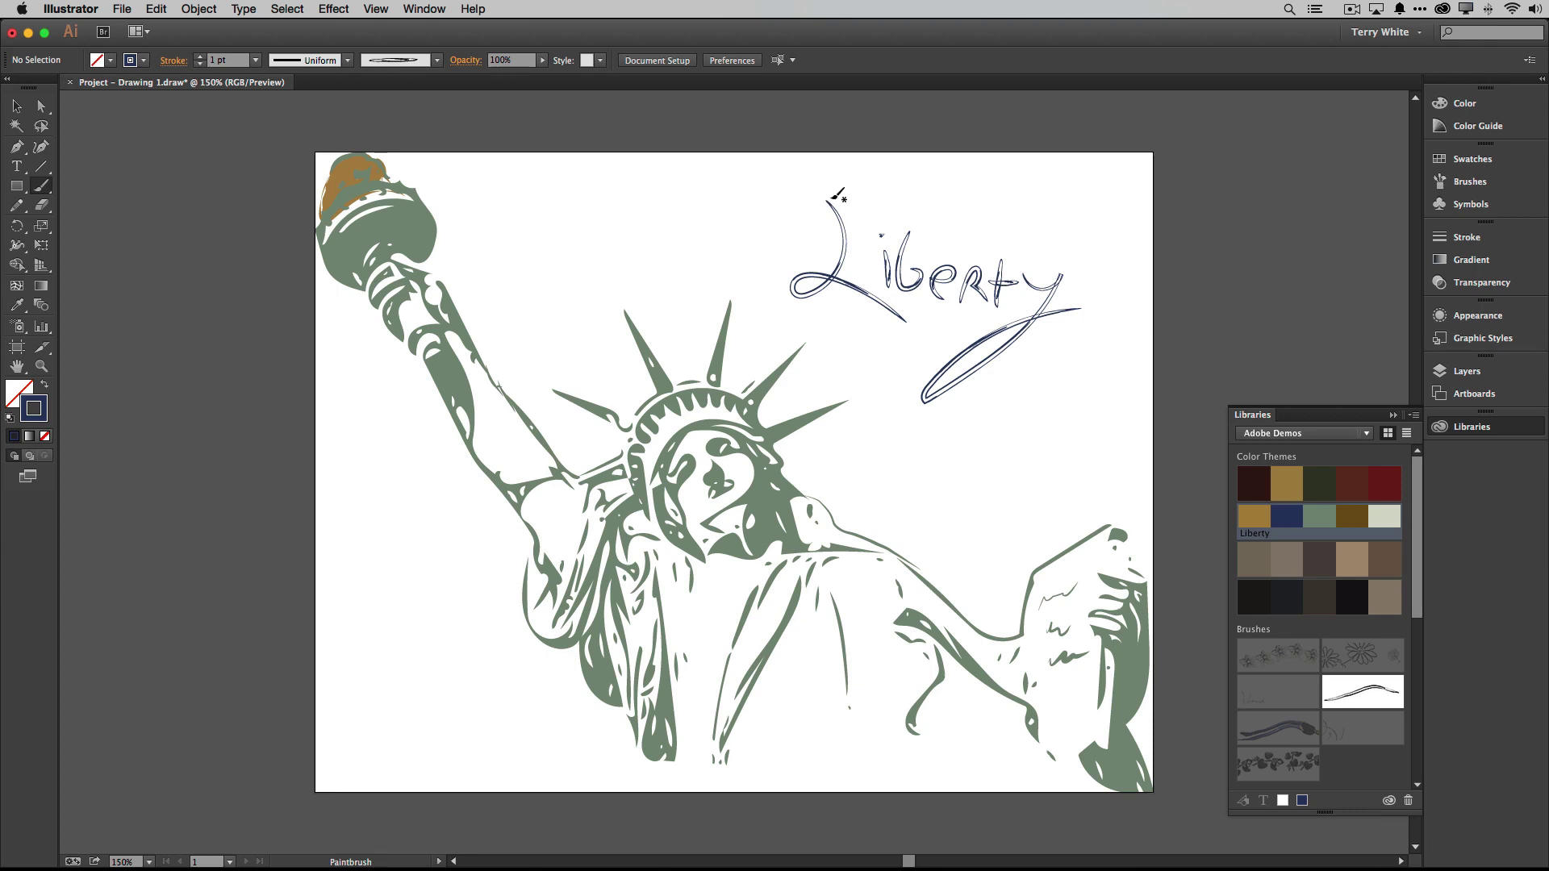
pyautogui.moveTo(833, 202)
pyautogui.mouseDown()
pyautogui.moveTo(814, 194)
pyautogui.moveTo(860, 192)
pyautogui.mouseUp()
# Step: Marquee-select the L of Liberty and delete it completely
pyautogui.click(47, 106)
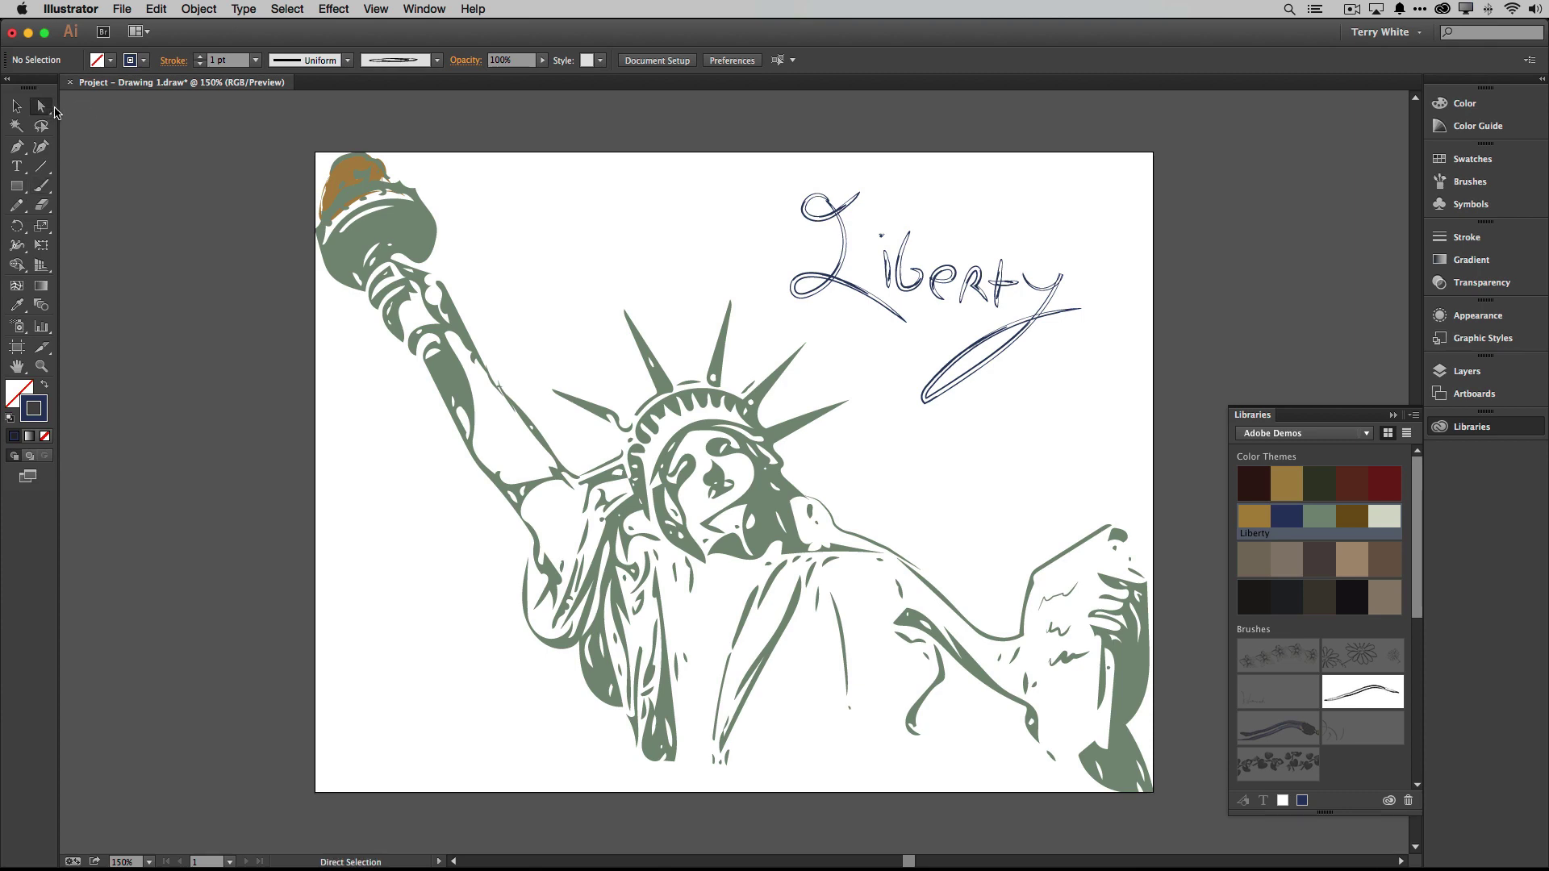
pyautogui.moveTo(787, 179); pyautogui.dragTo(849, 308)
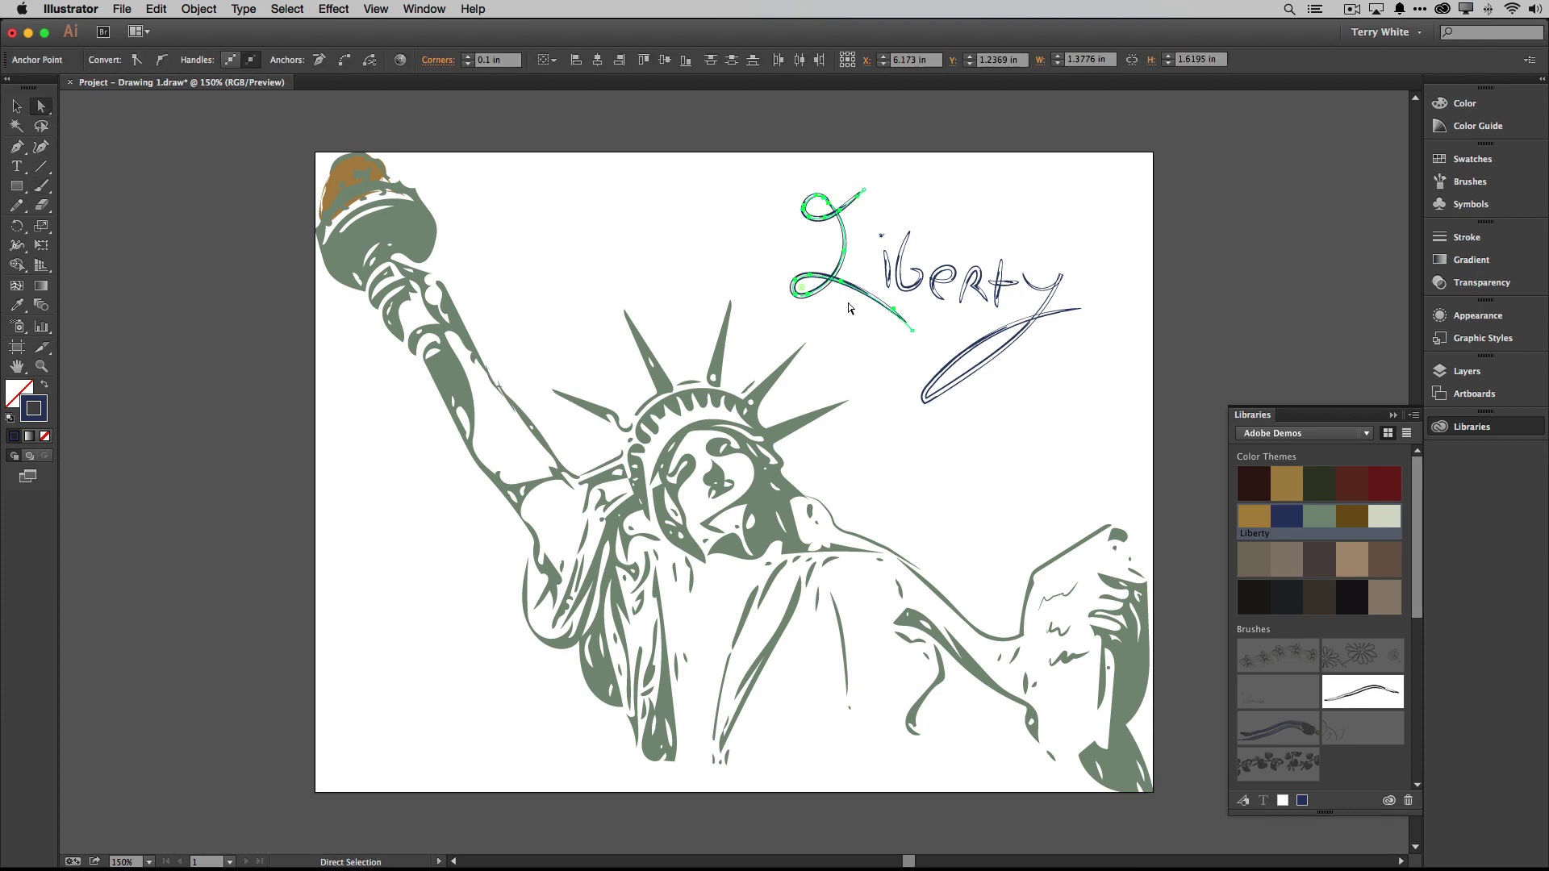
pyautogui.press('Delete')
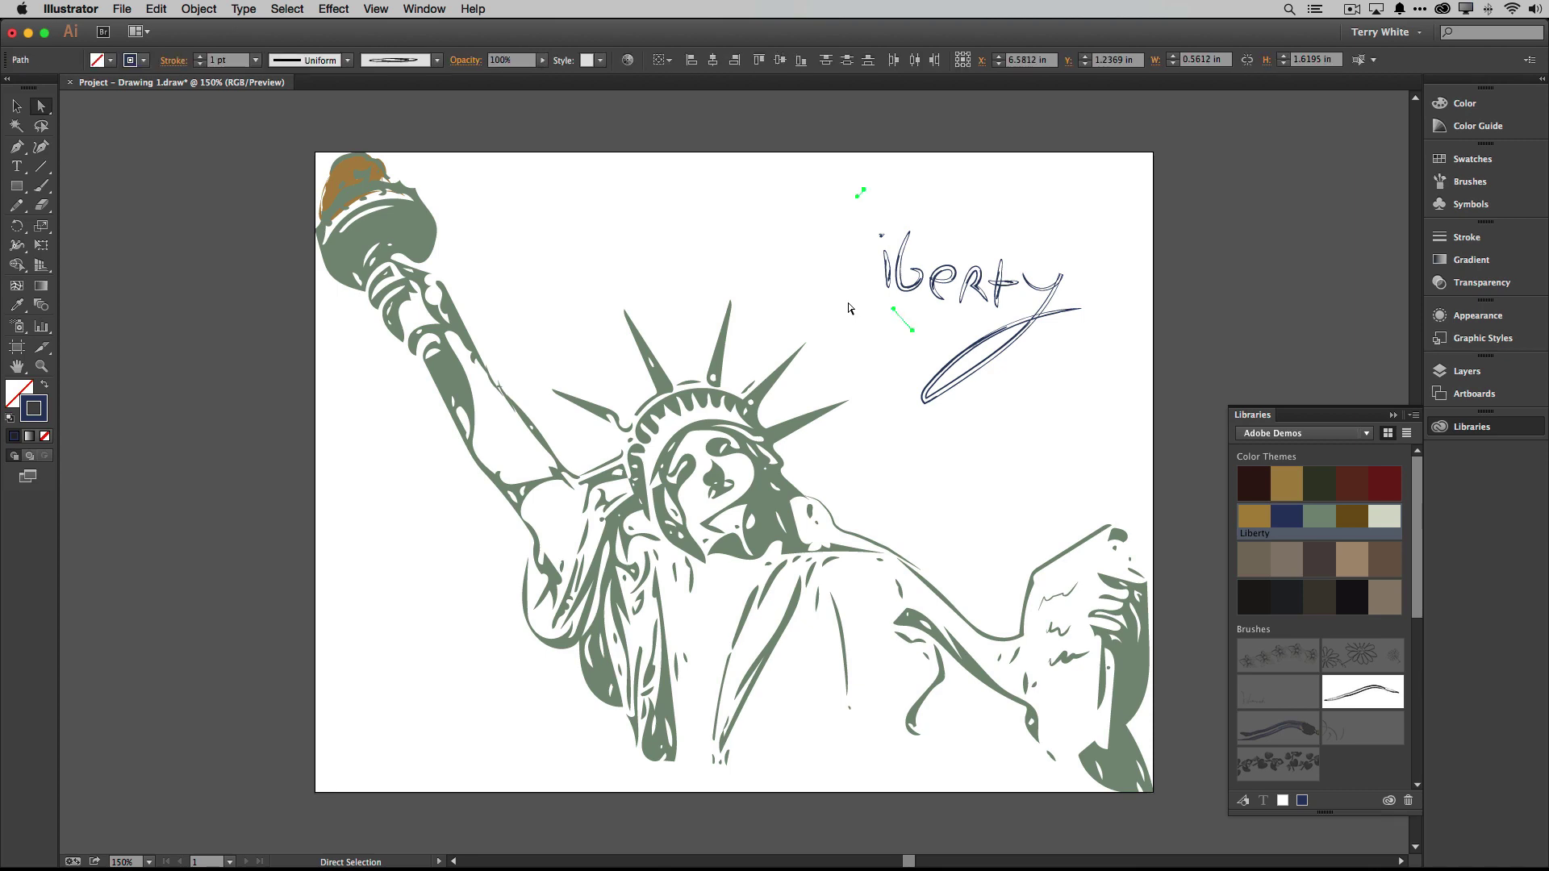
pyautogui.press('Delete')
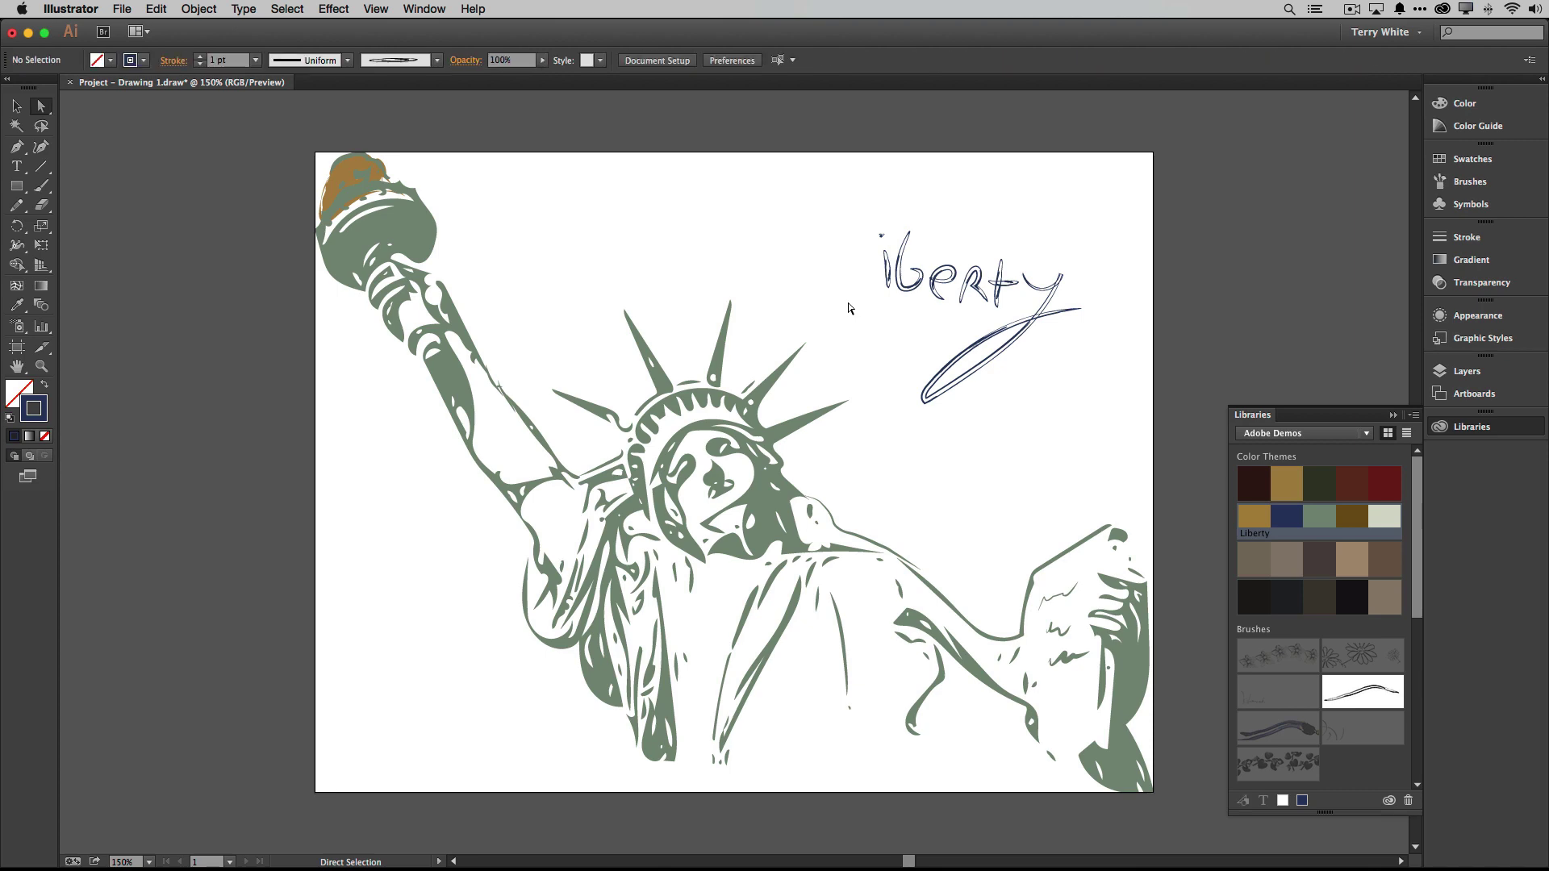
# Step: Paint a new loopier L and move it right until it meets 'iberty'
pyautogui.click(49, 191)
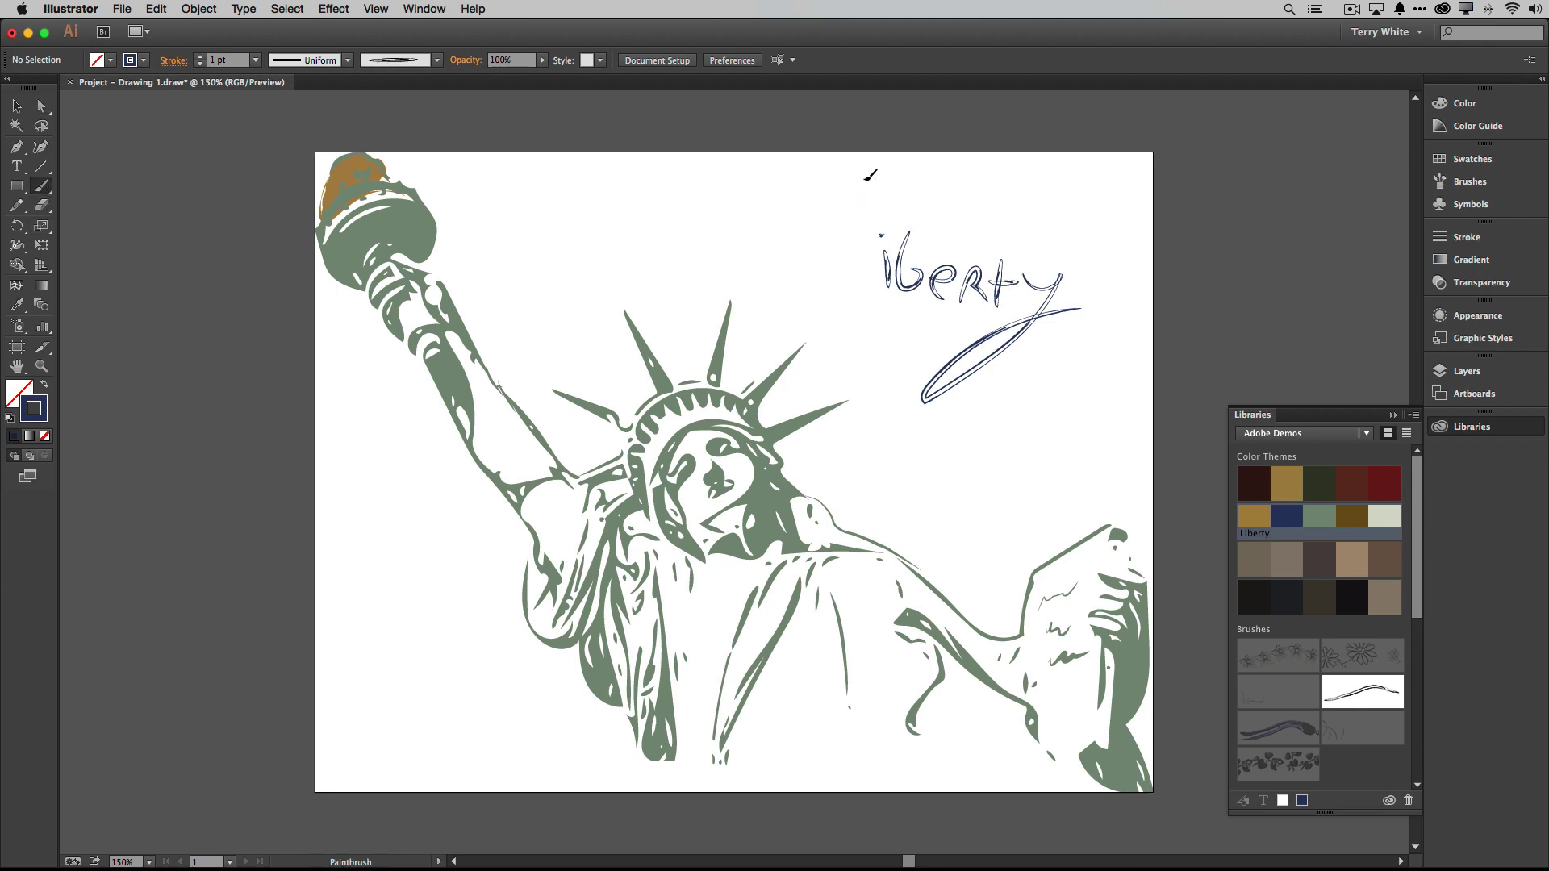
pyautogui.moveTo(809, 259); pyautogui.dragTo(784, 261)
pyautogui.moveTo(914, 333); pyautogui.dragTo(917, 329)
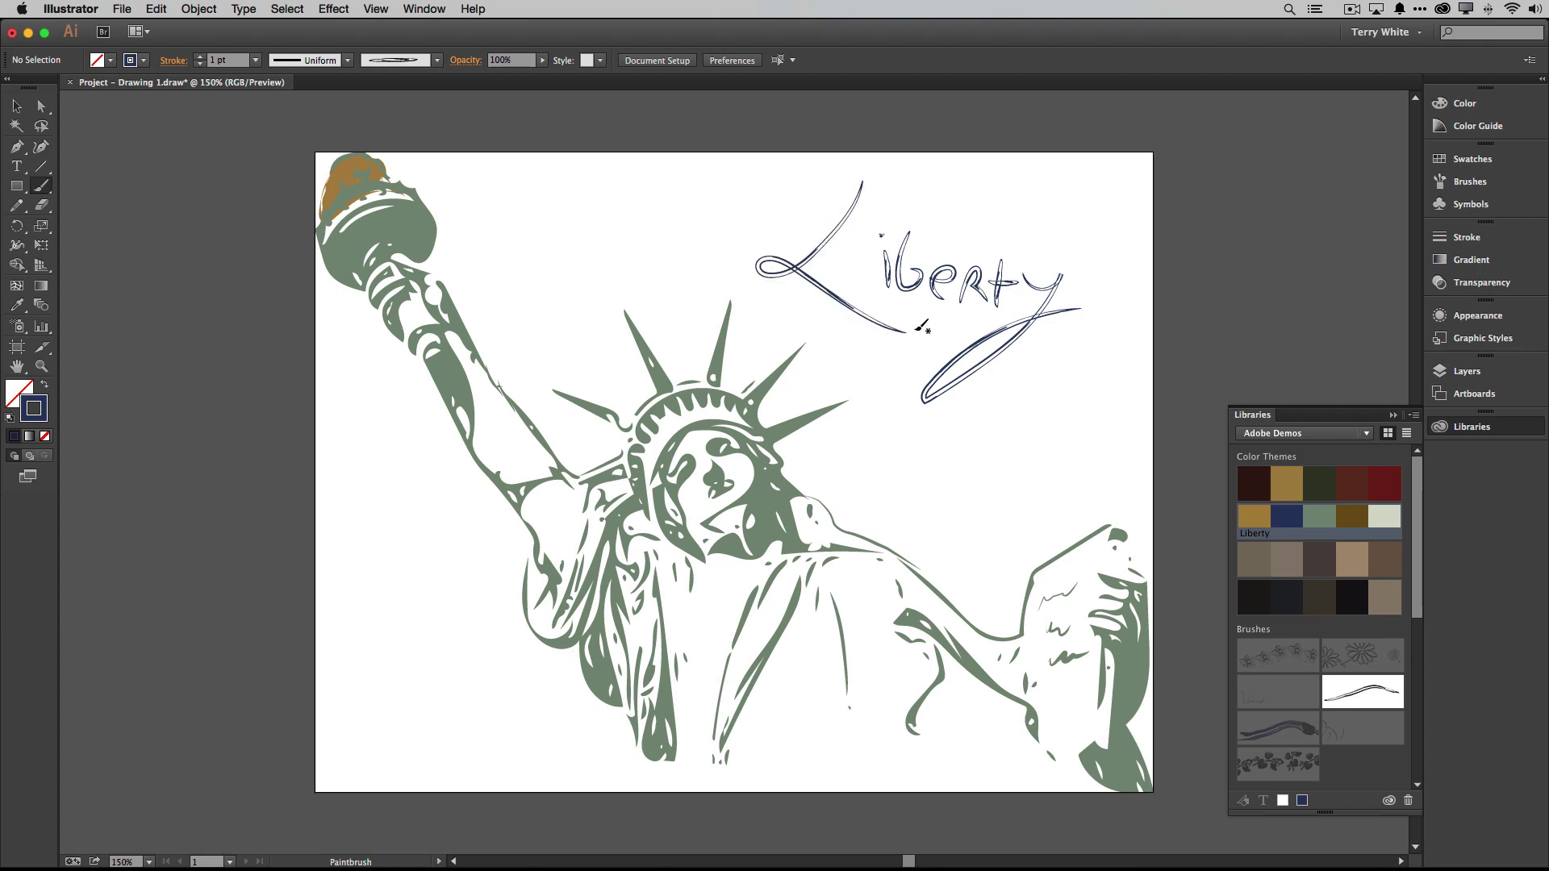
pyautogui.click(42, 105)
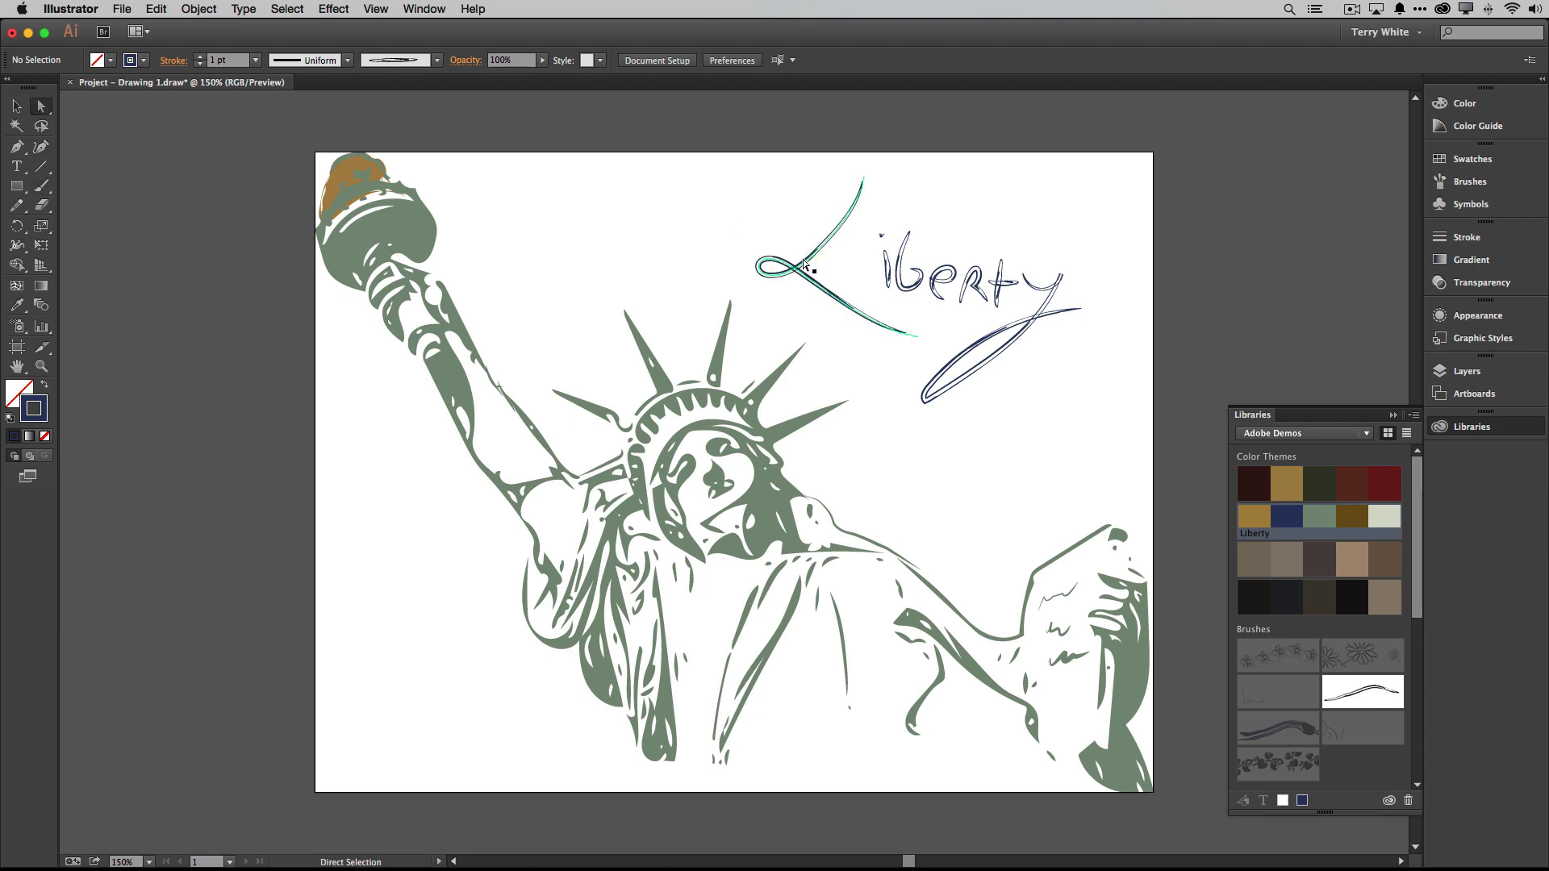
pyautogui.moveTo(810, 266); pyautogui.dragTo(836, 269)
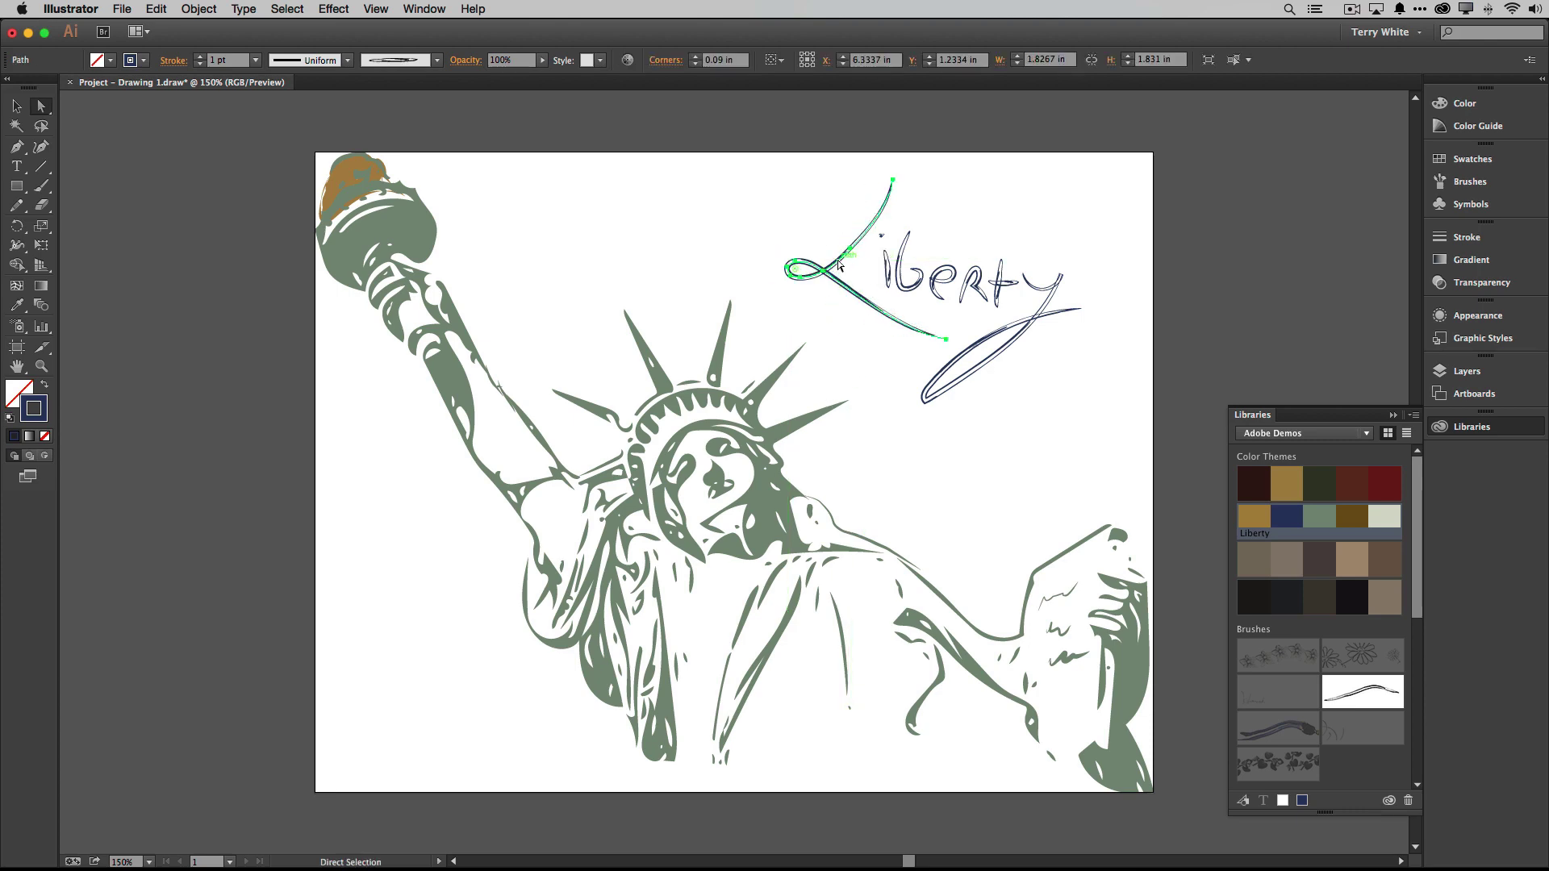
pyautogui.moveTo(839, 263); pyautogui.dragTo(849, 261)
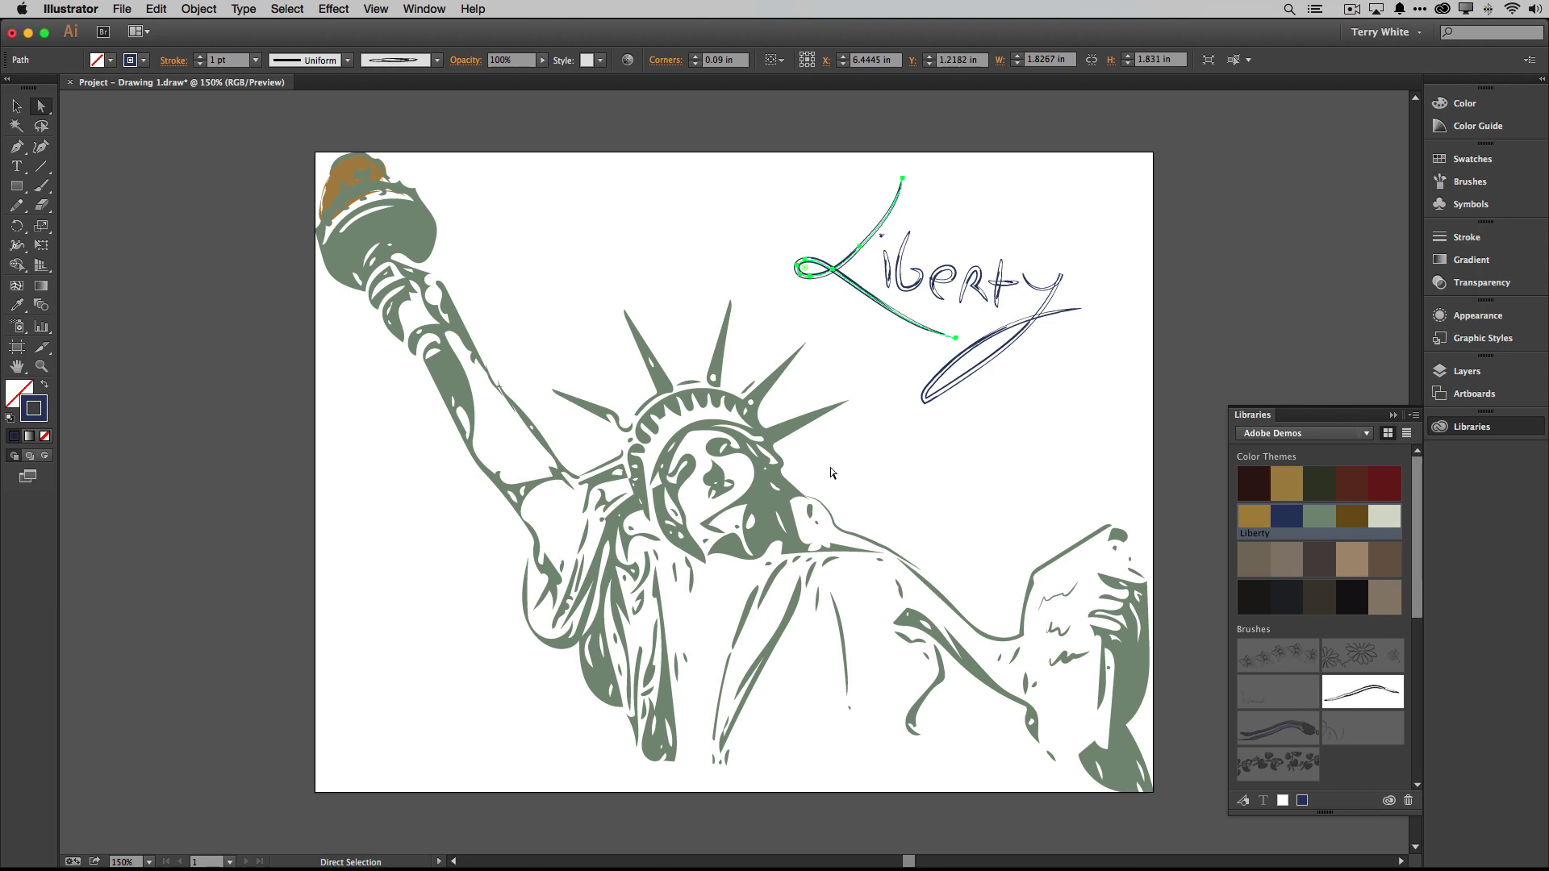
pyautogui.click(849, 475)
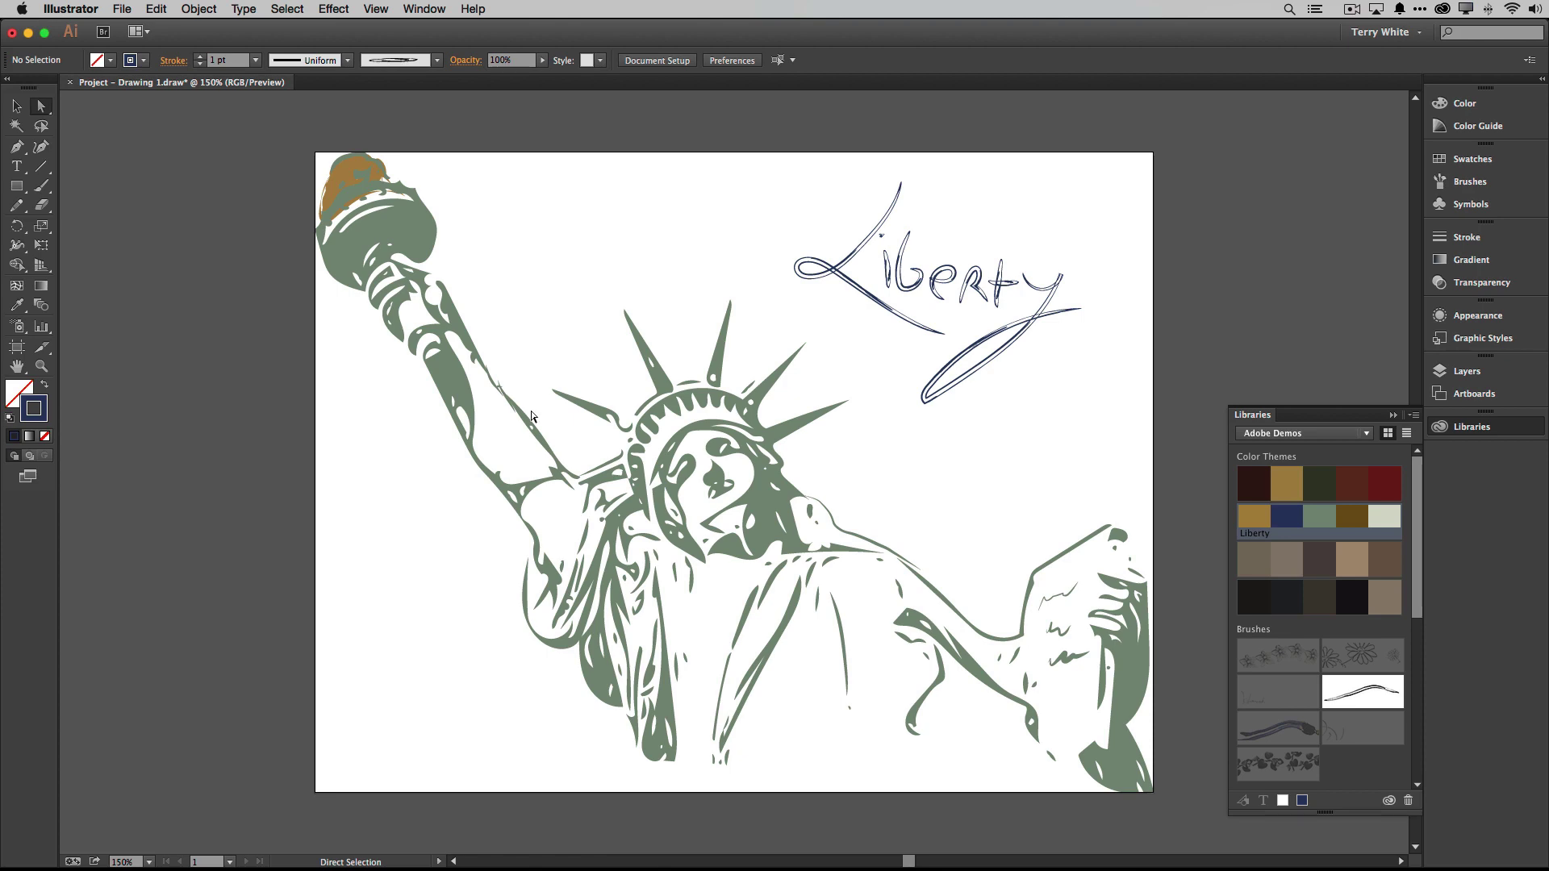
# Step: Add all the artwork to the Adobe Demos library and rename the graphic 'Liberty 2 complete'
pyautogui.press('super+a')
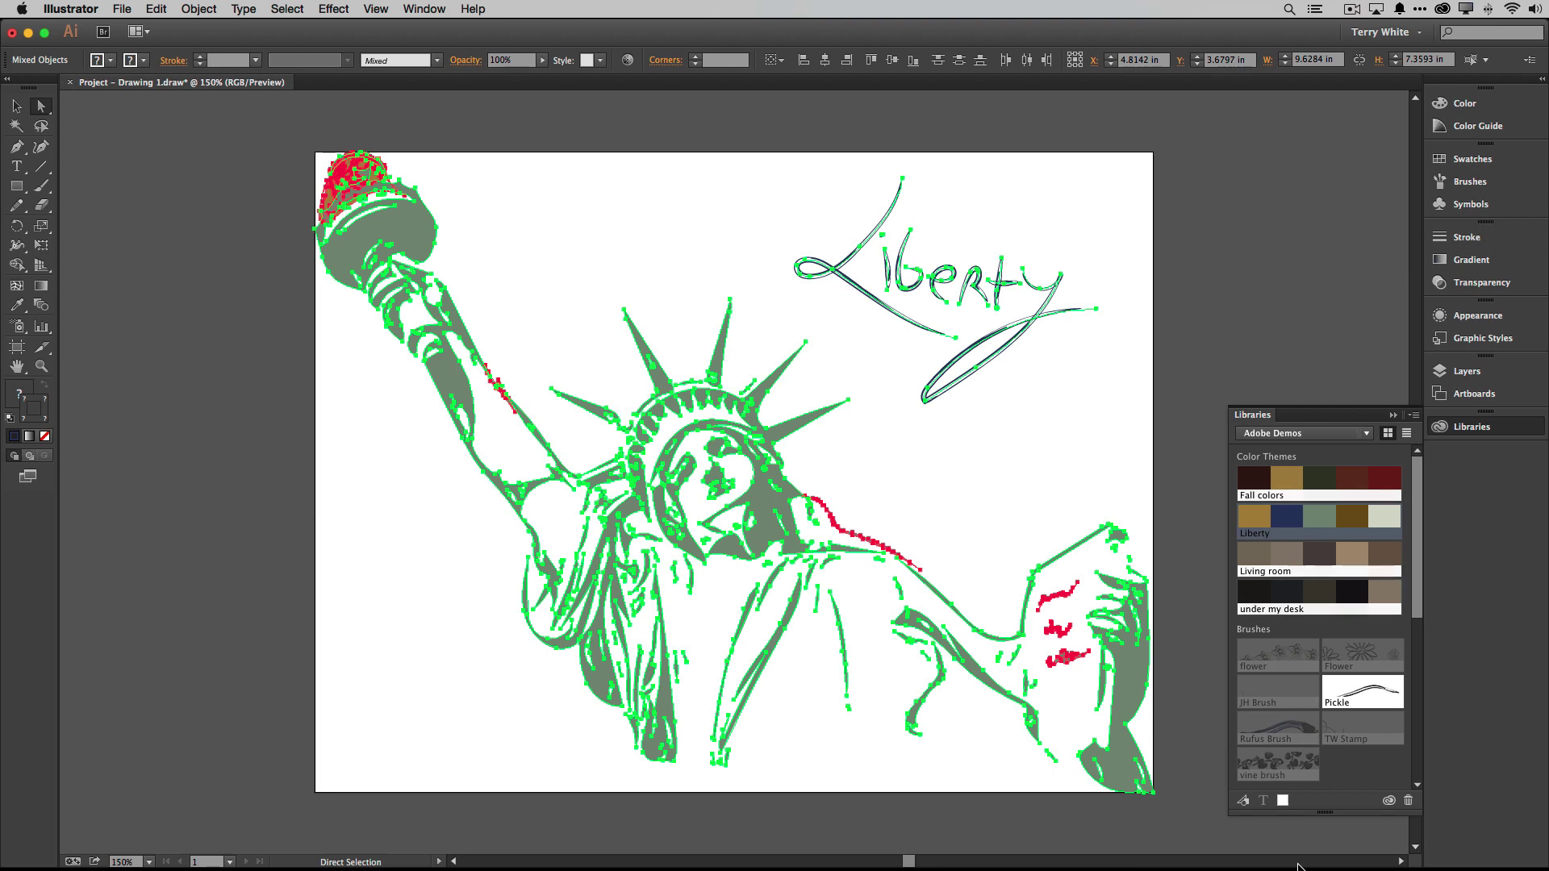
pyautogui.click(1243, 800)
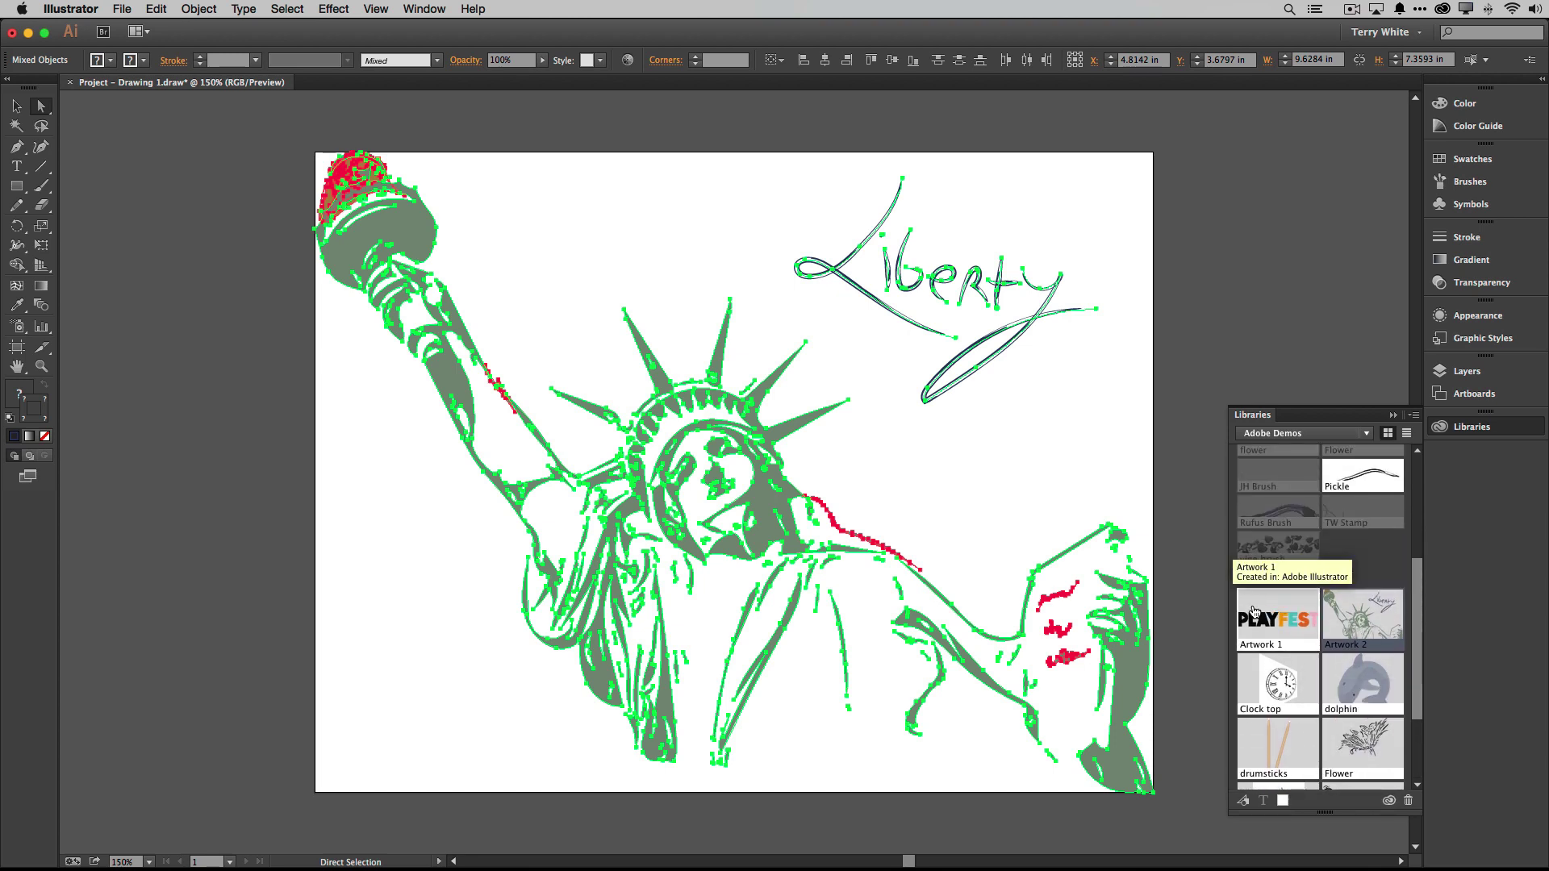
pyautogui.rightClick(1341, 646)
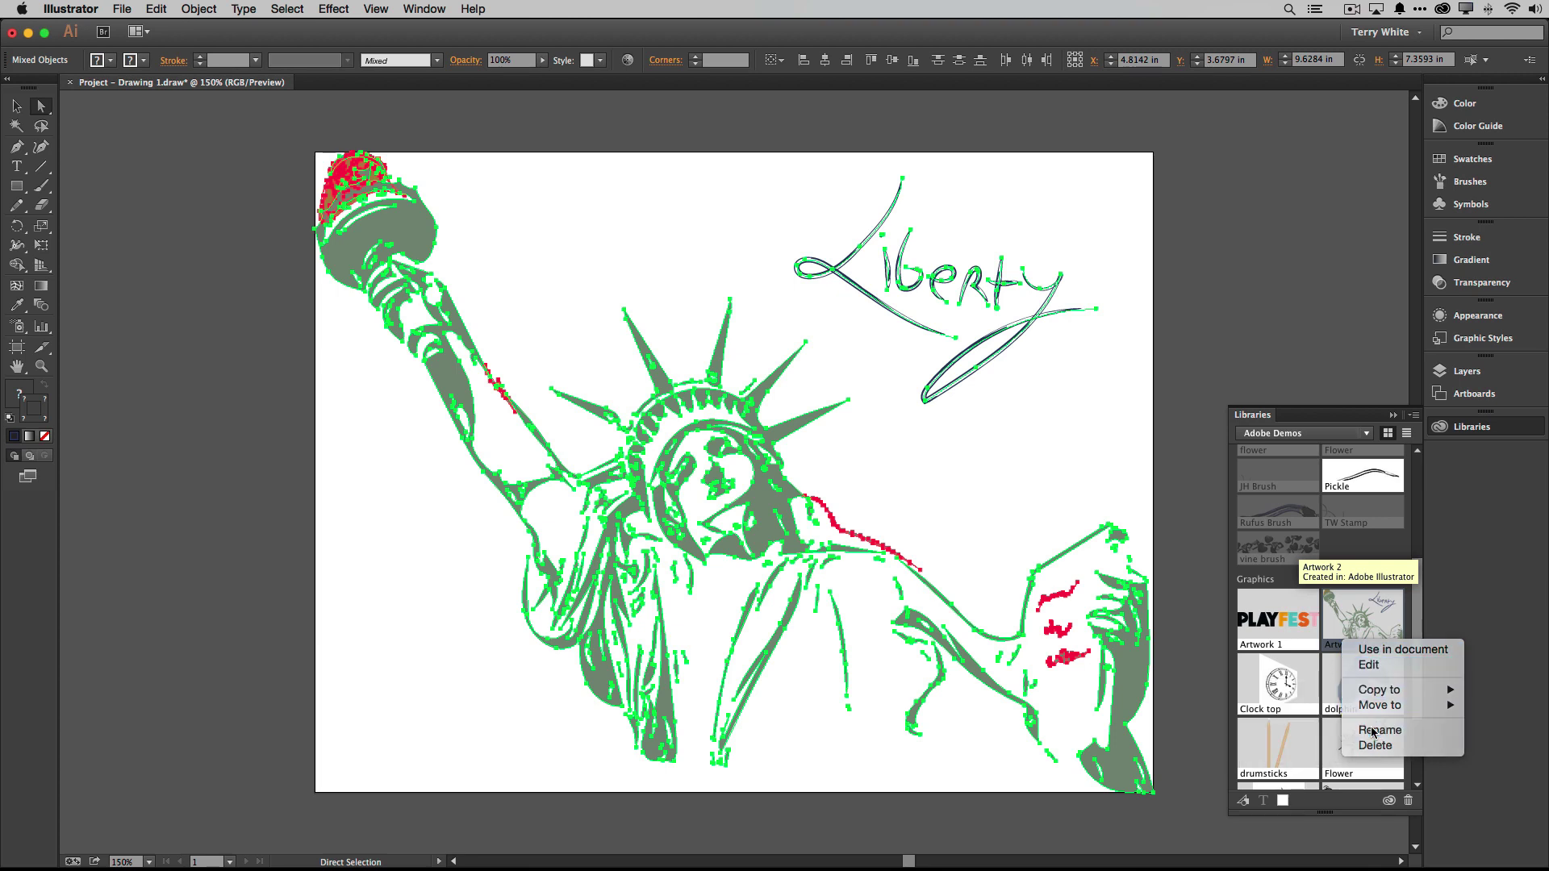
pyautogui.click(1372, 731)
pyautogui.write('Lib')
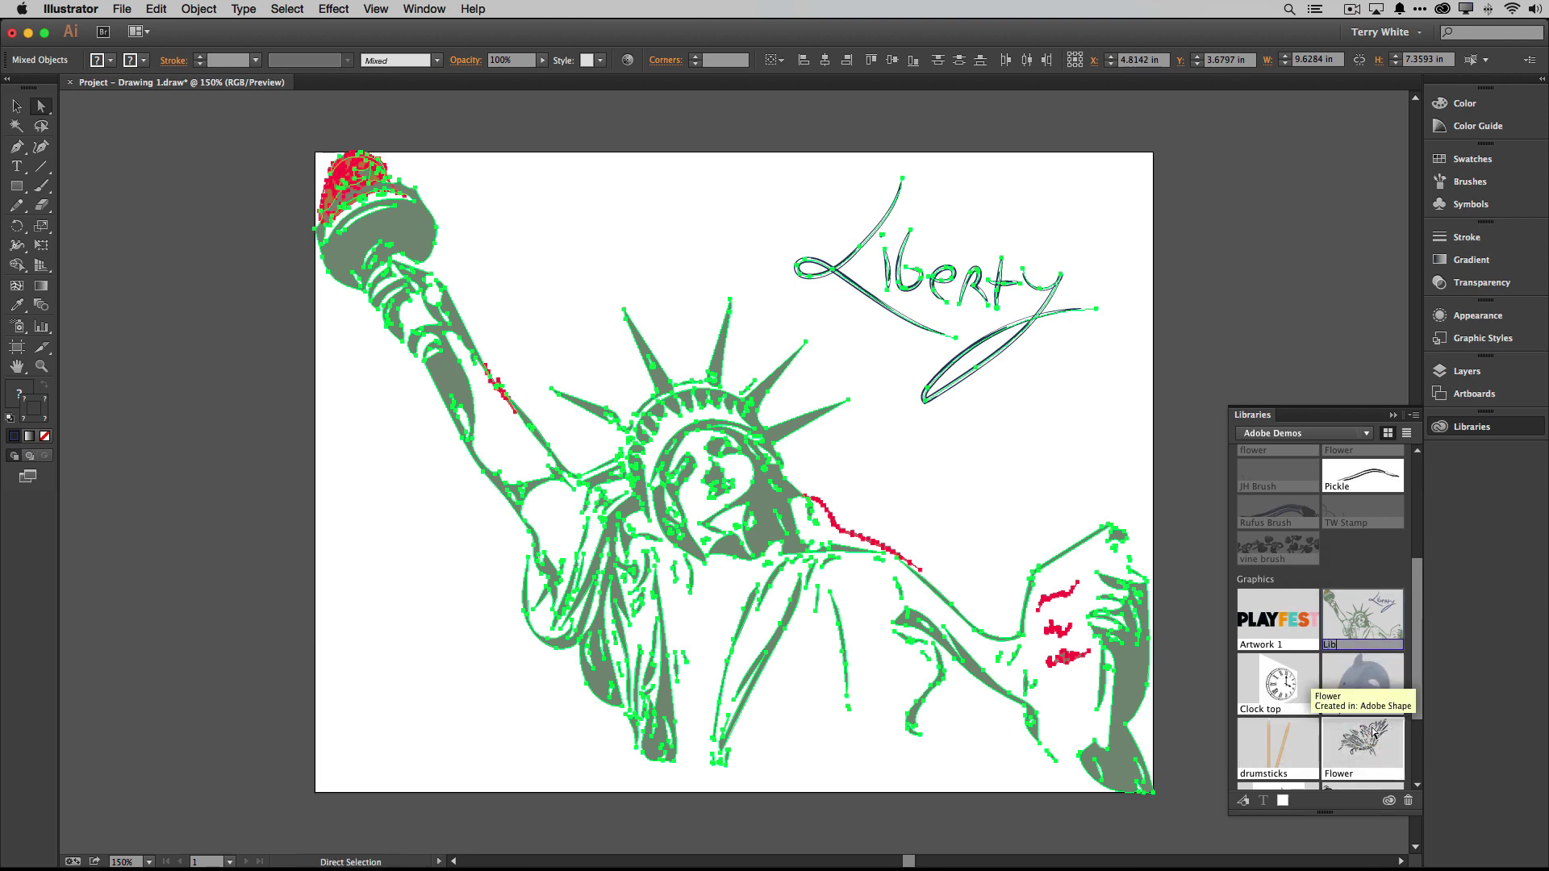
pyautogui.write('erty 2 complete')
pyautogui.press('Return')
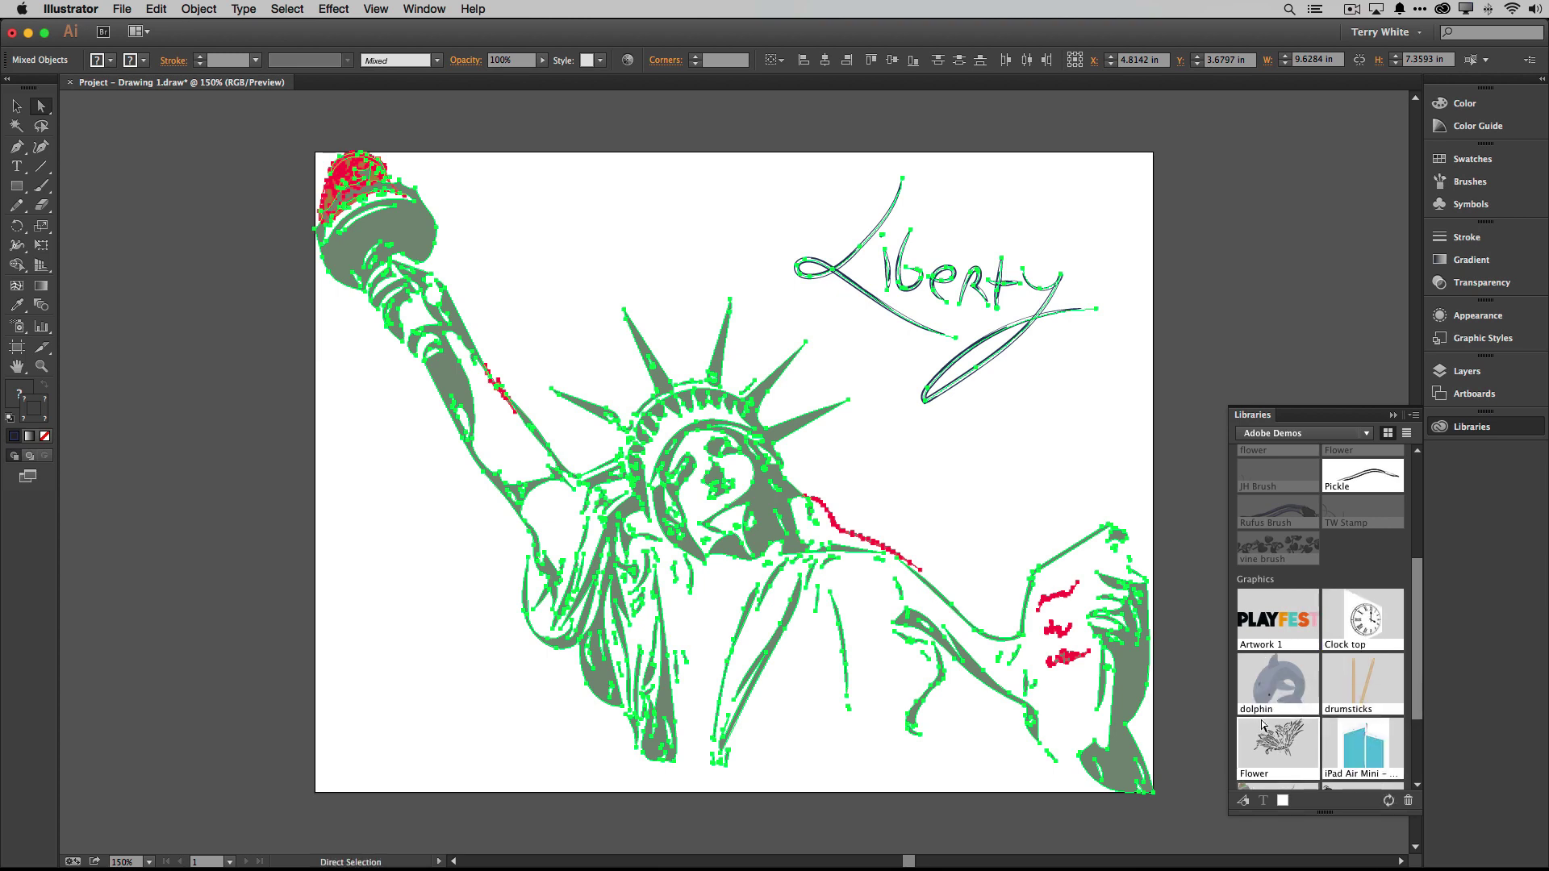
pyautogui.scroll(-3, 1340, 726)
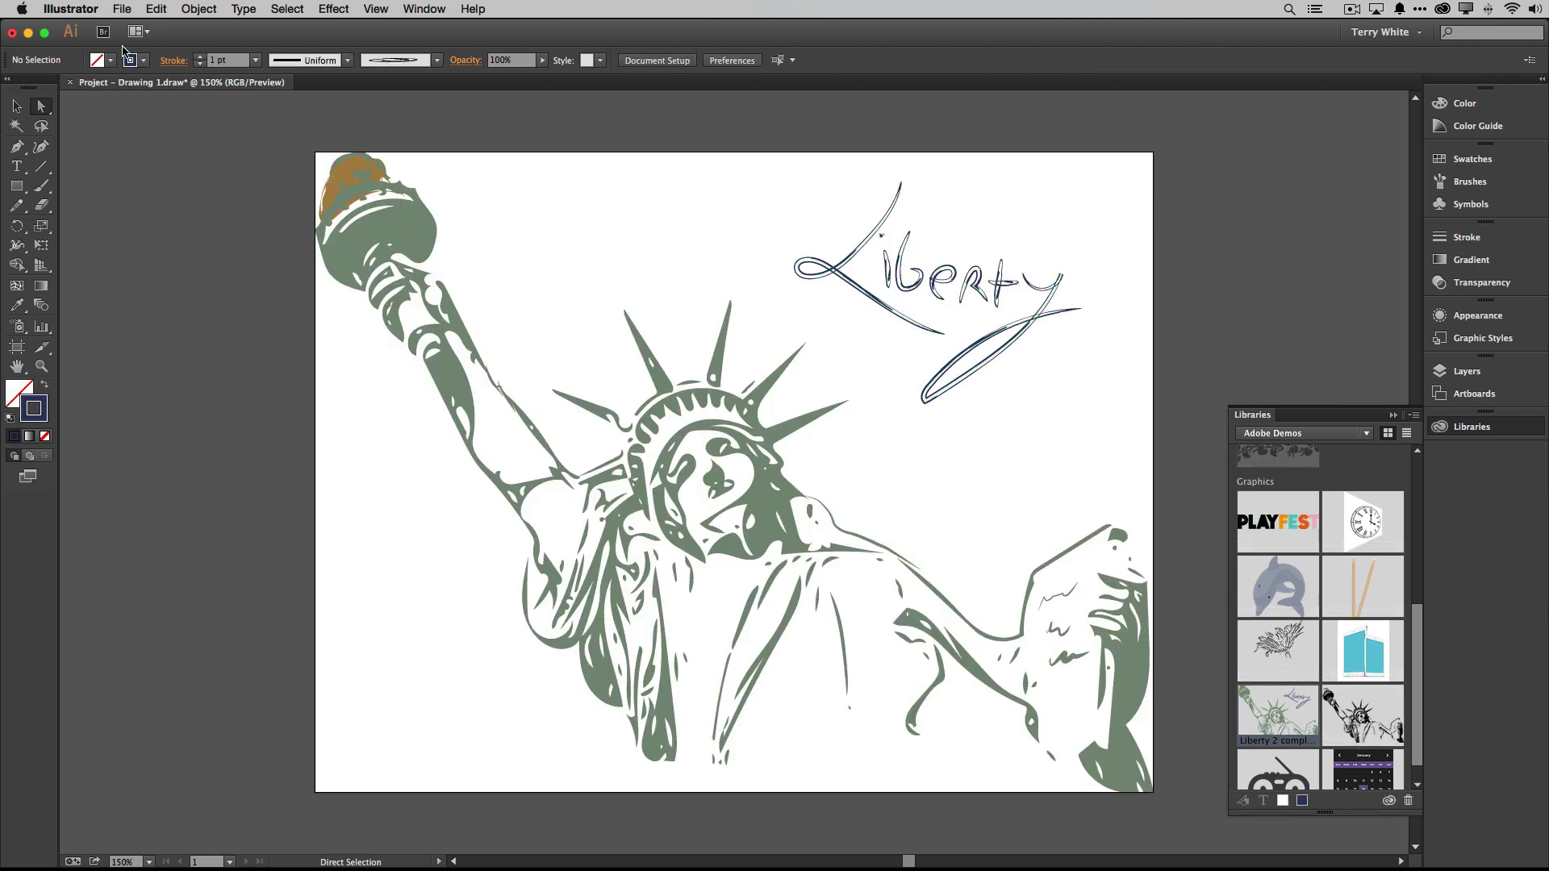
# Step: Deselect everything and start Save As with the file name Liberty2Complete.ai
pyautogui.click(129, 133)
pyautogui.click(122, 10)
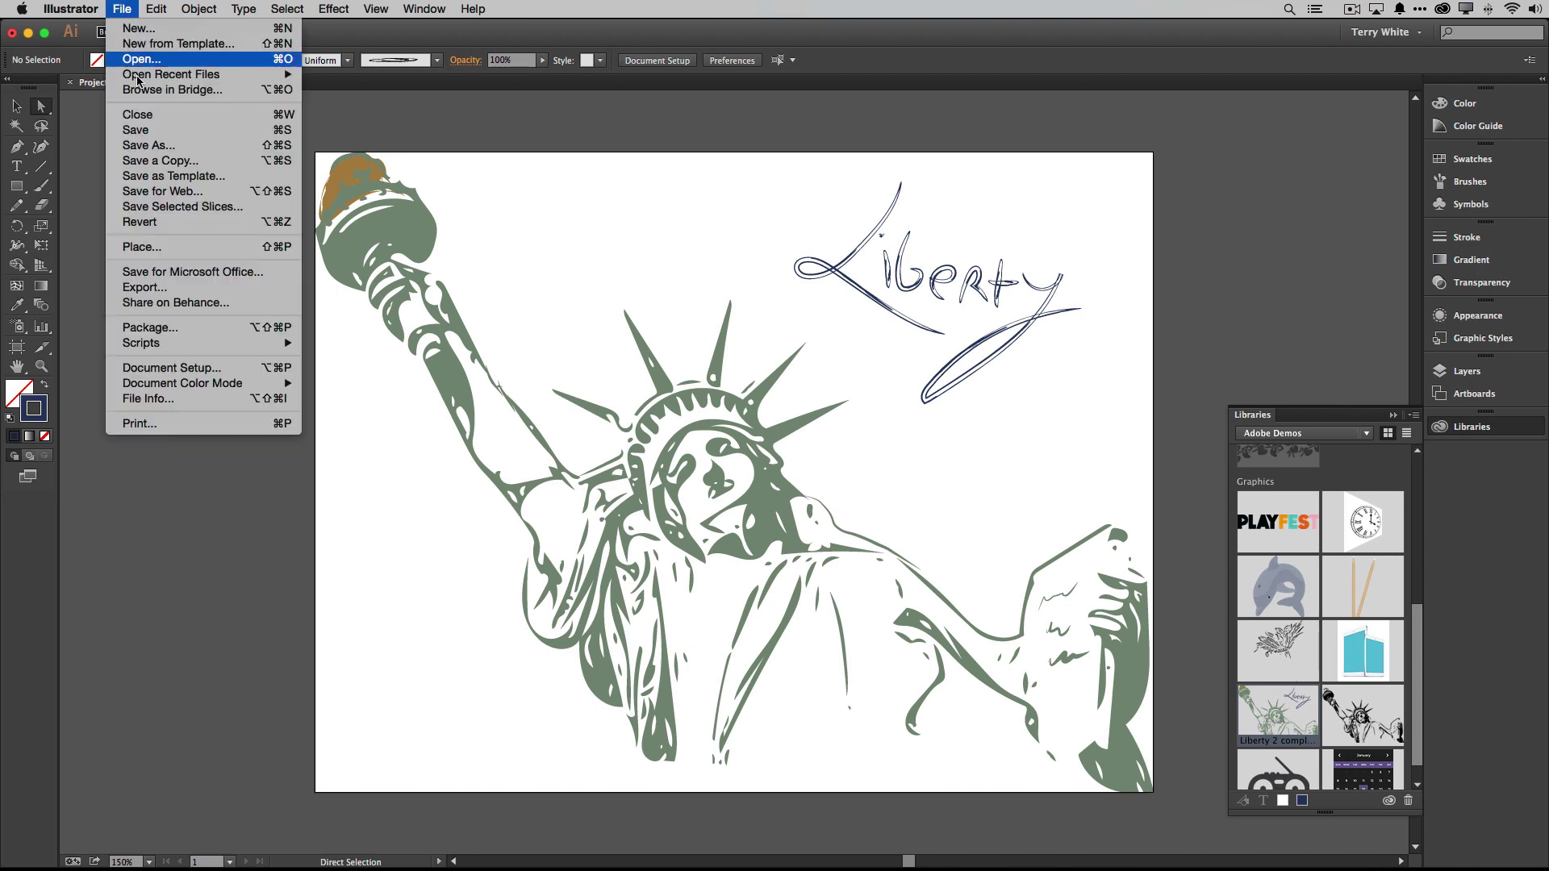
pyautogui.click(166, 149)
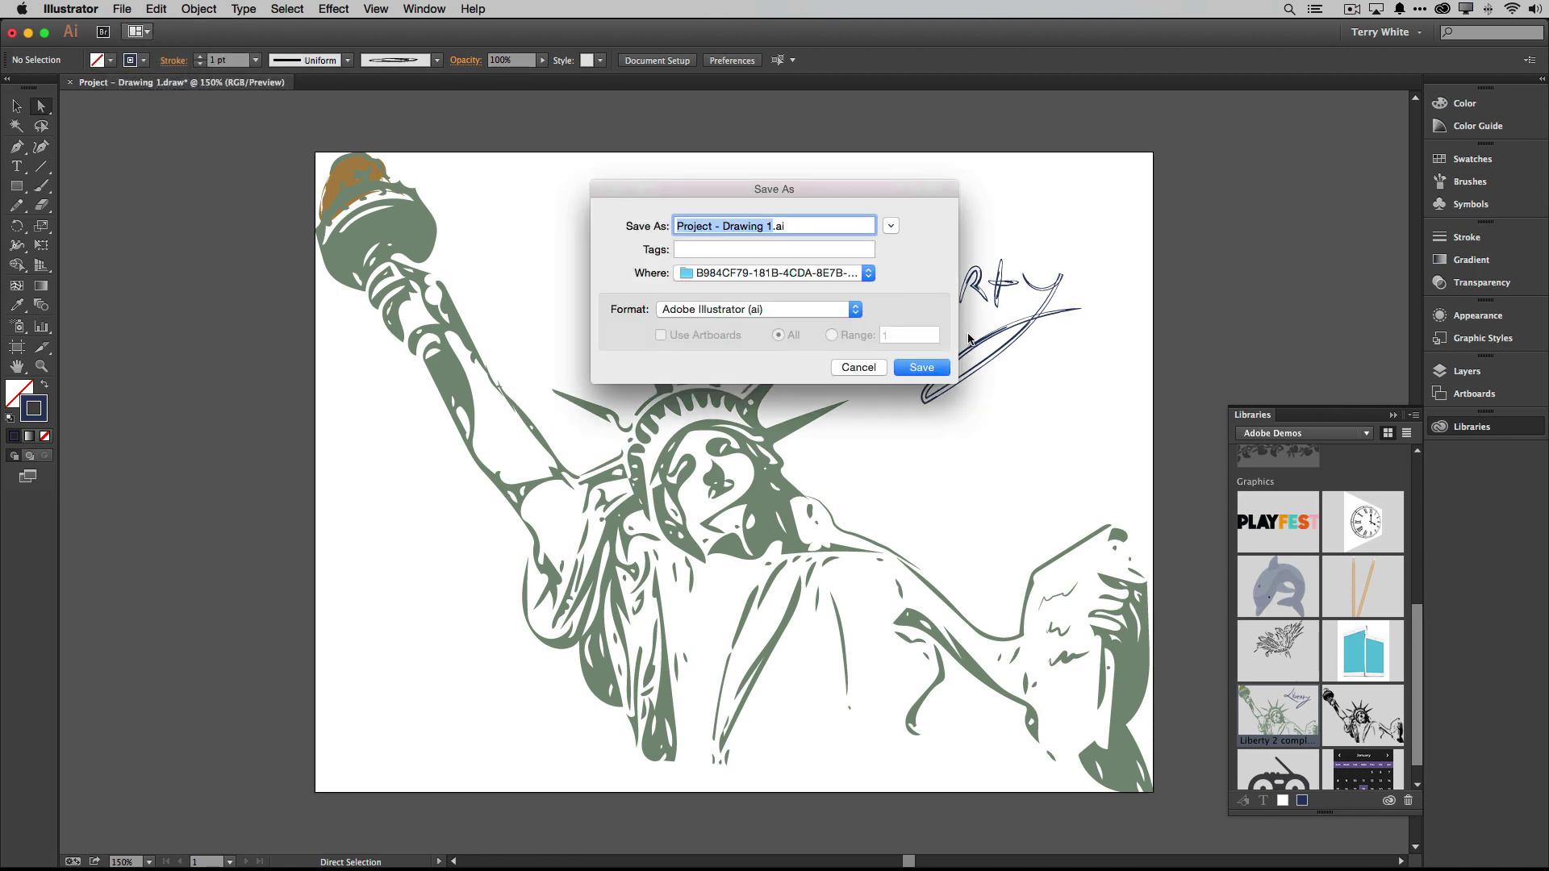
pyautogui.write('Libe')
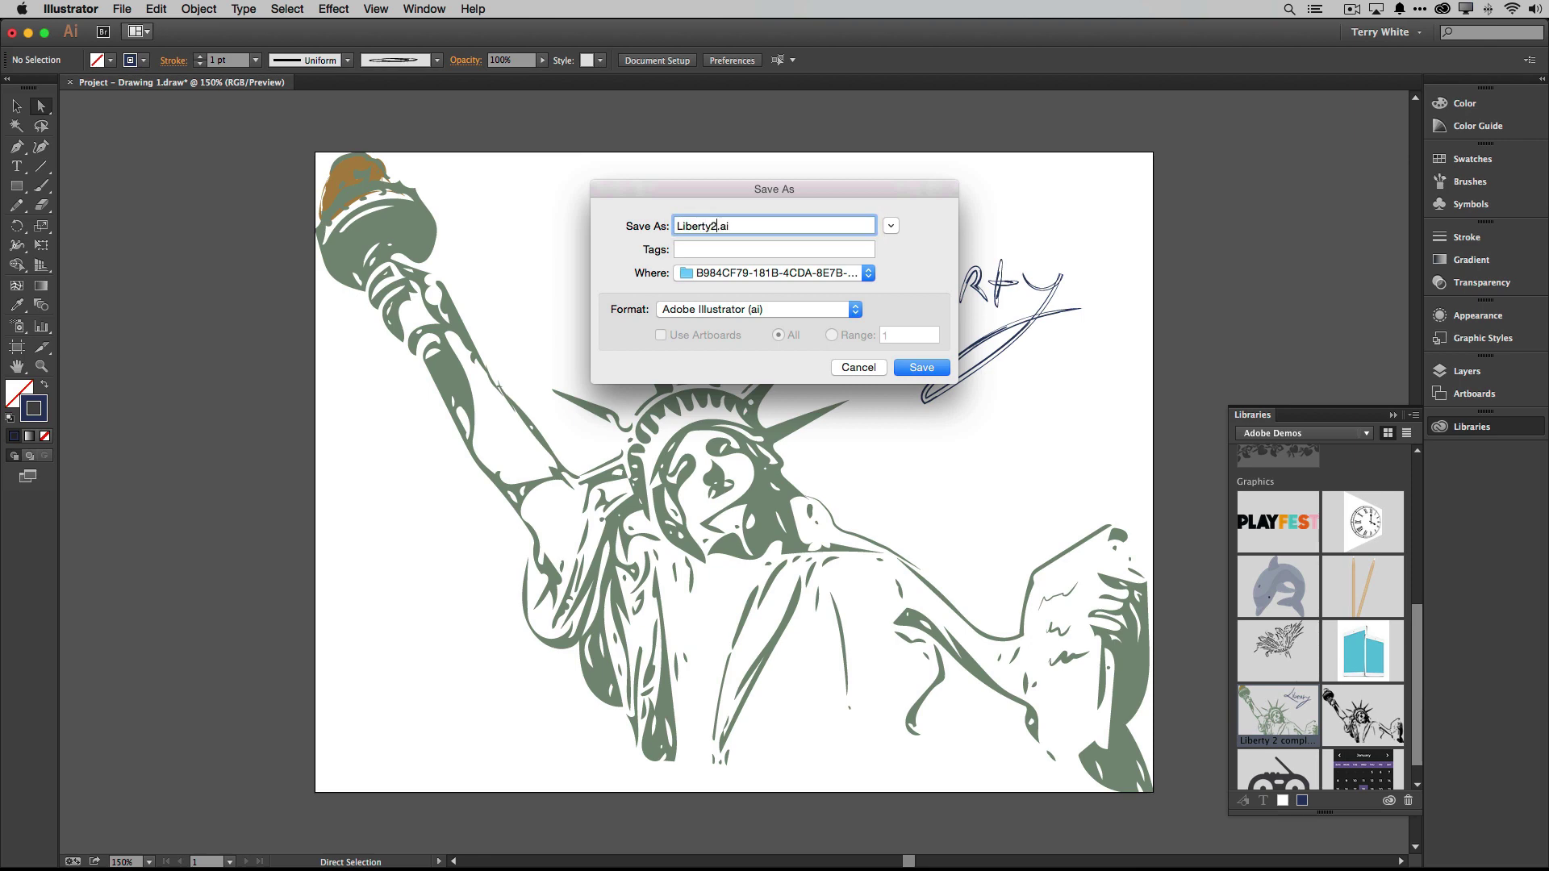
pyautogui.write('rty2Complete')
# Step: Save the file into Creative Cloud Files > Demo > NYC
pyautogui.click(891, 226)
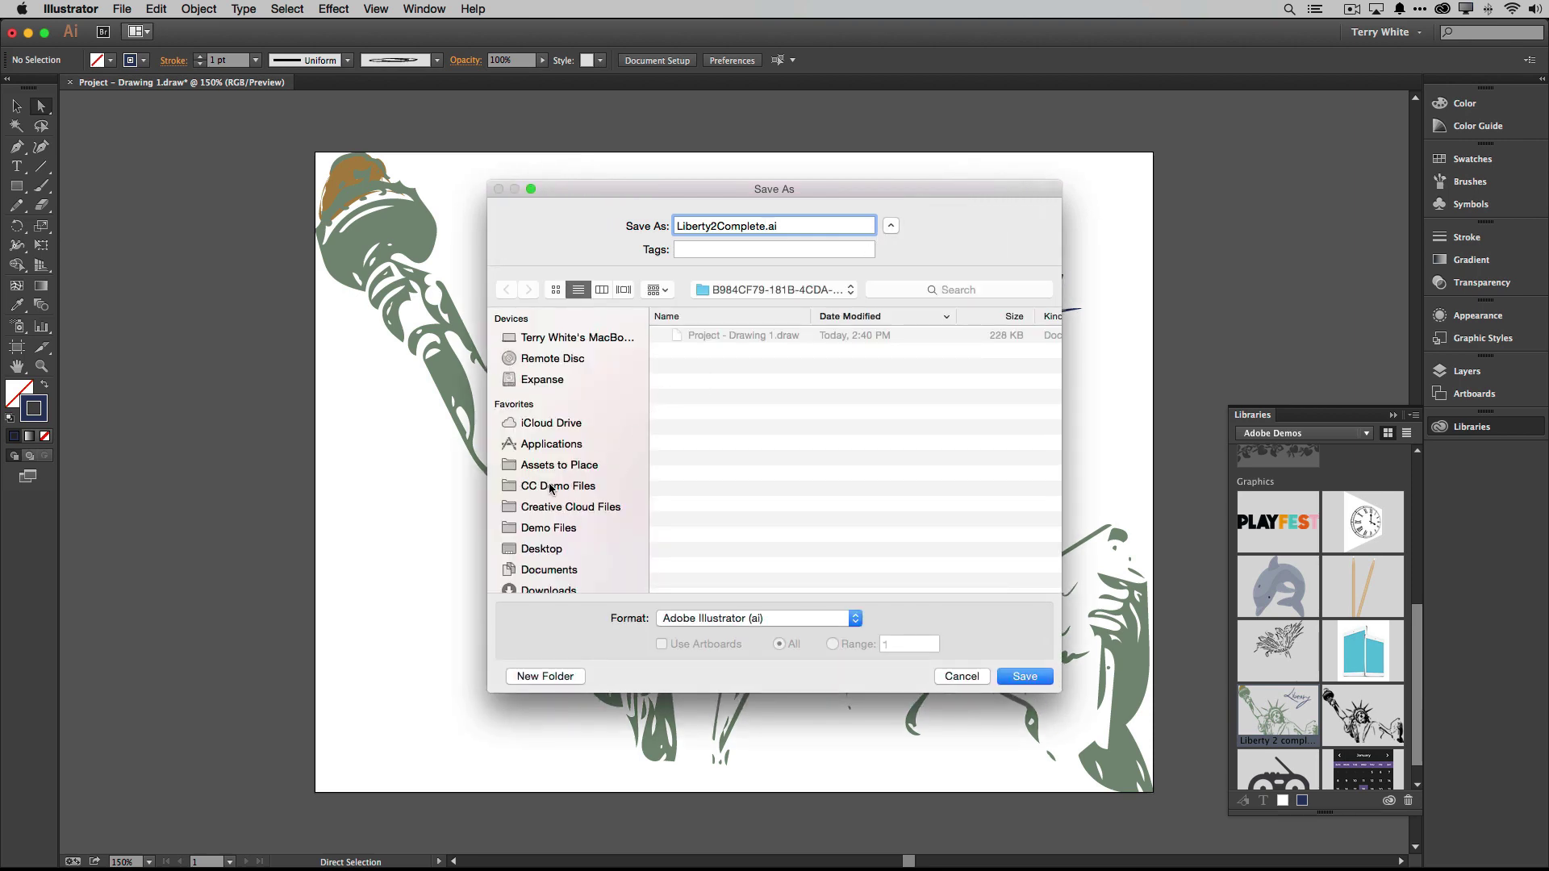
pyautogui.click(553, 508)
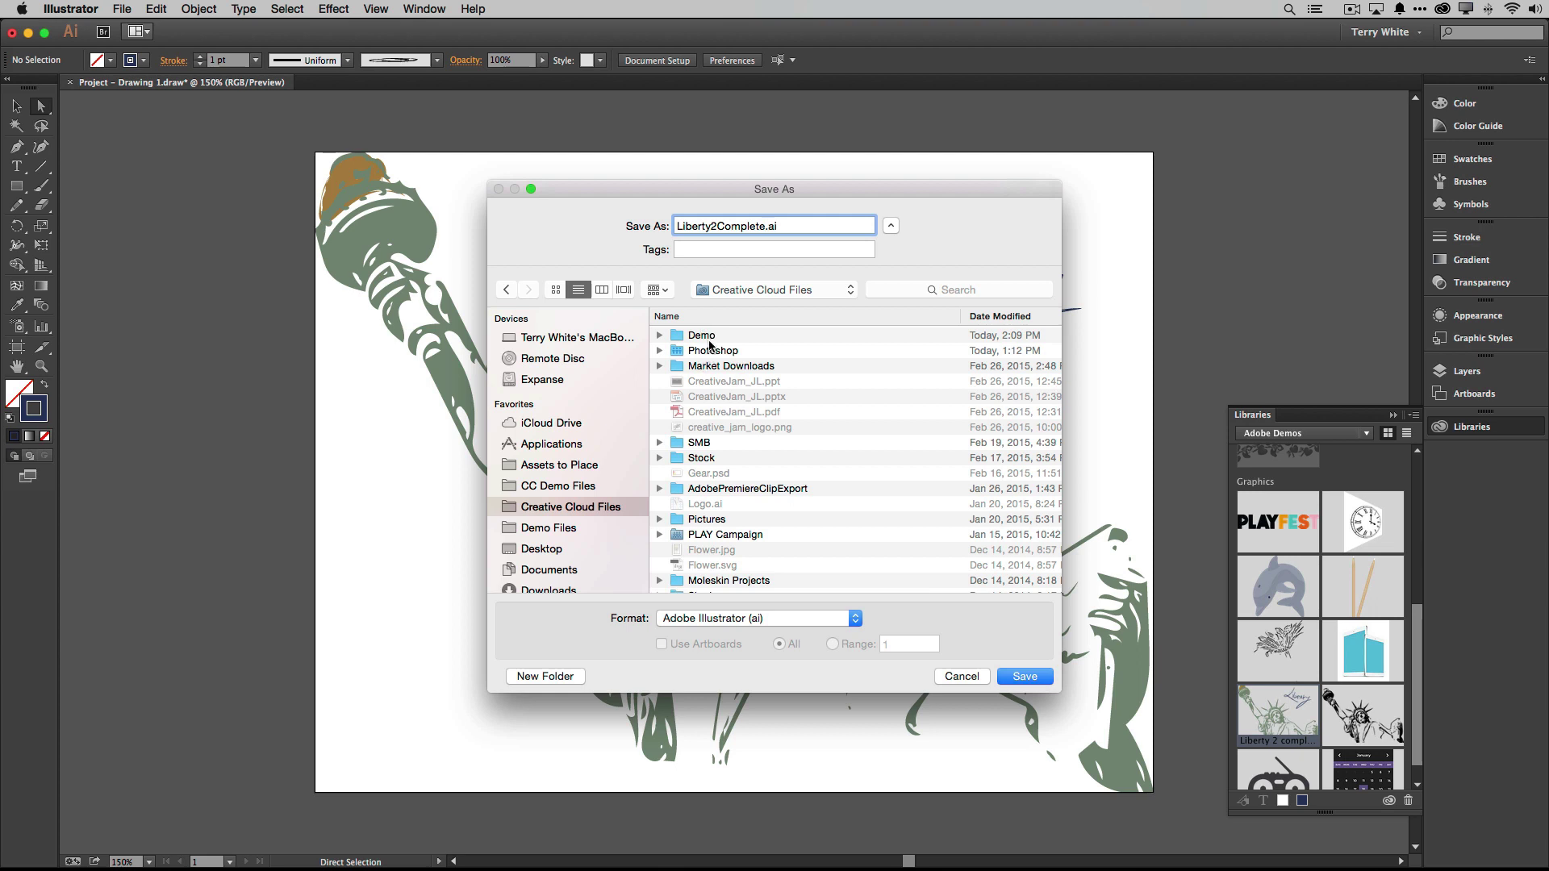
pyautogui.doubleClick(708, 339)
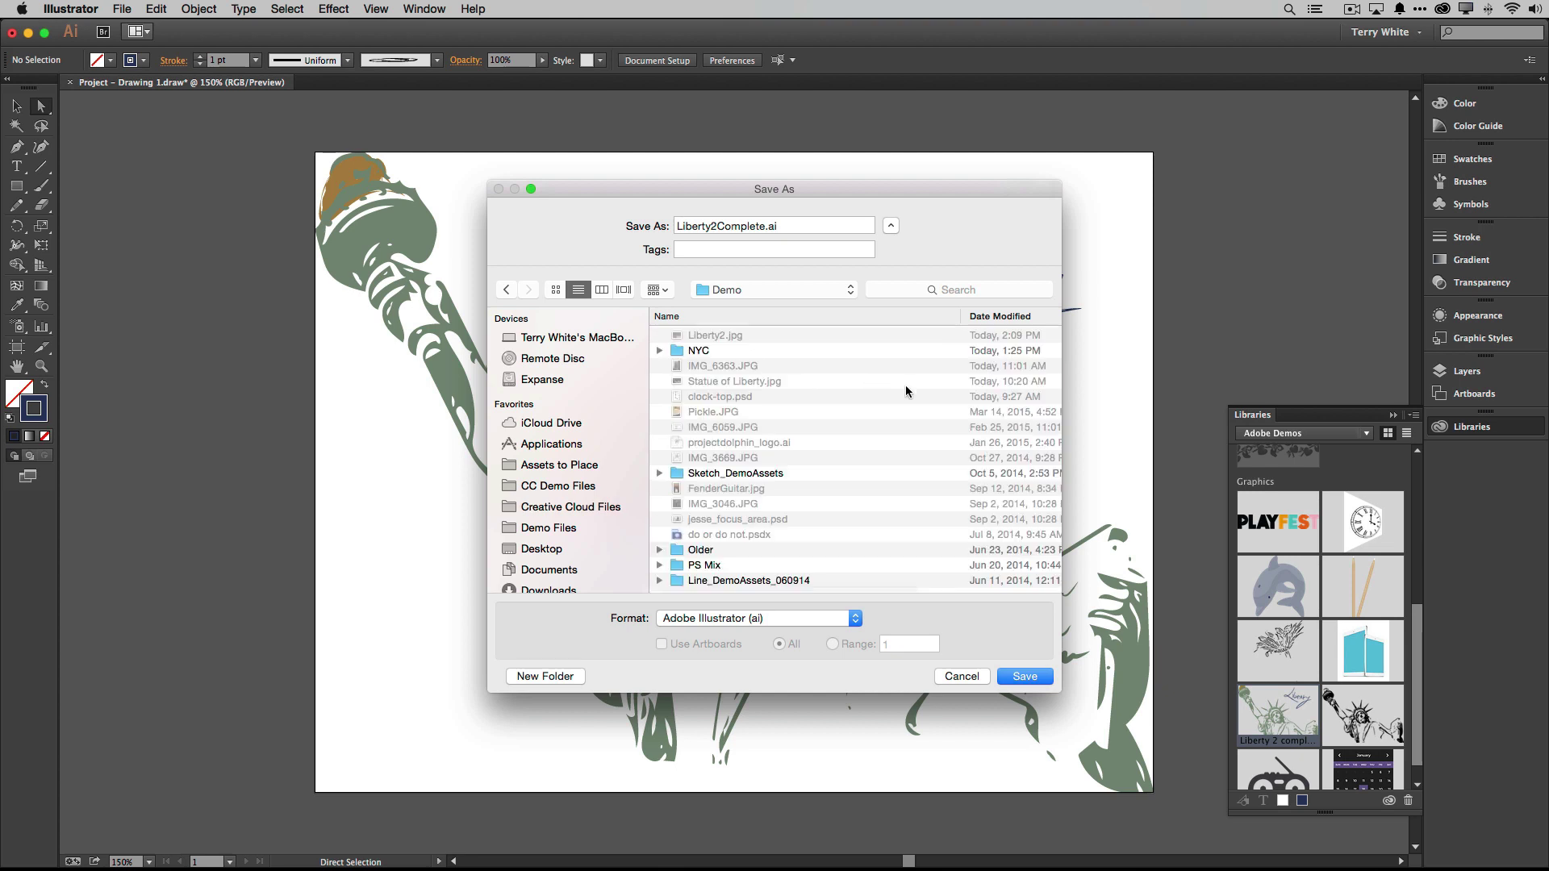
pyautogui.doubleClick(701, 354)
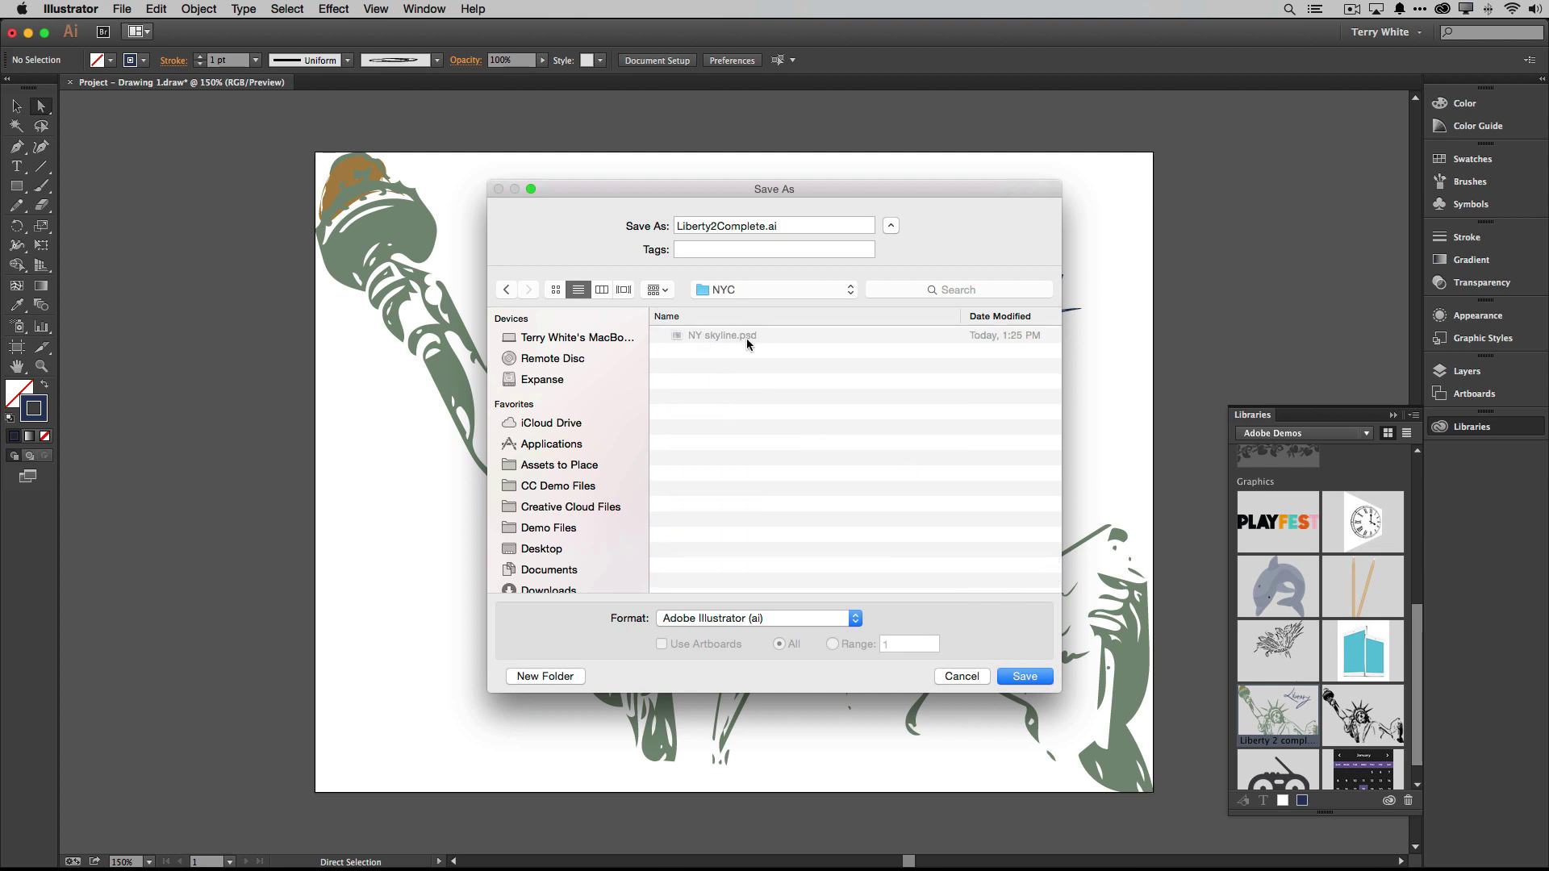
pyautogui.click(1025, 676)
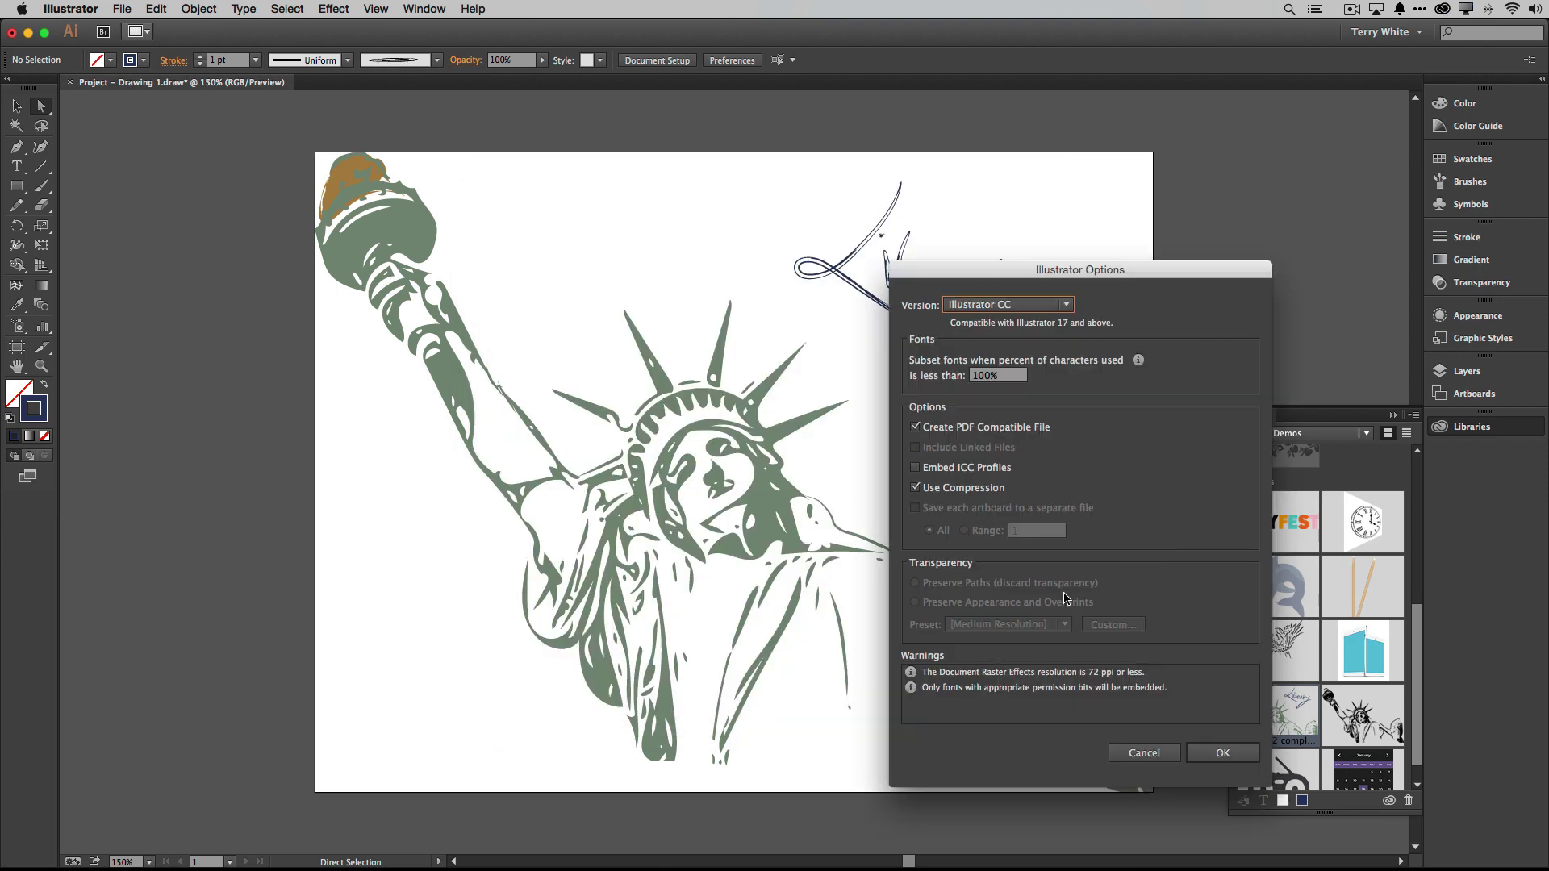
pyautogui.click(1237, 759)
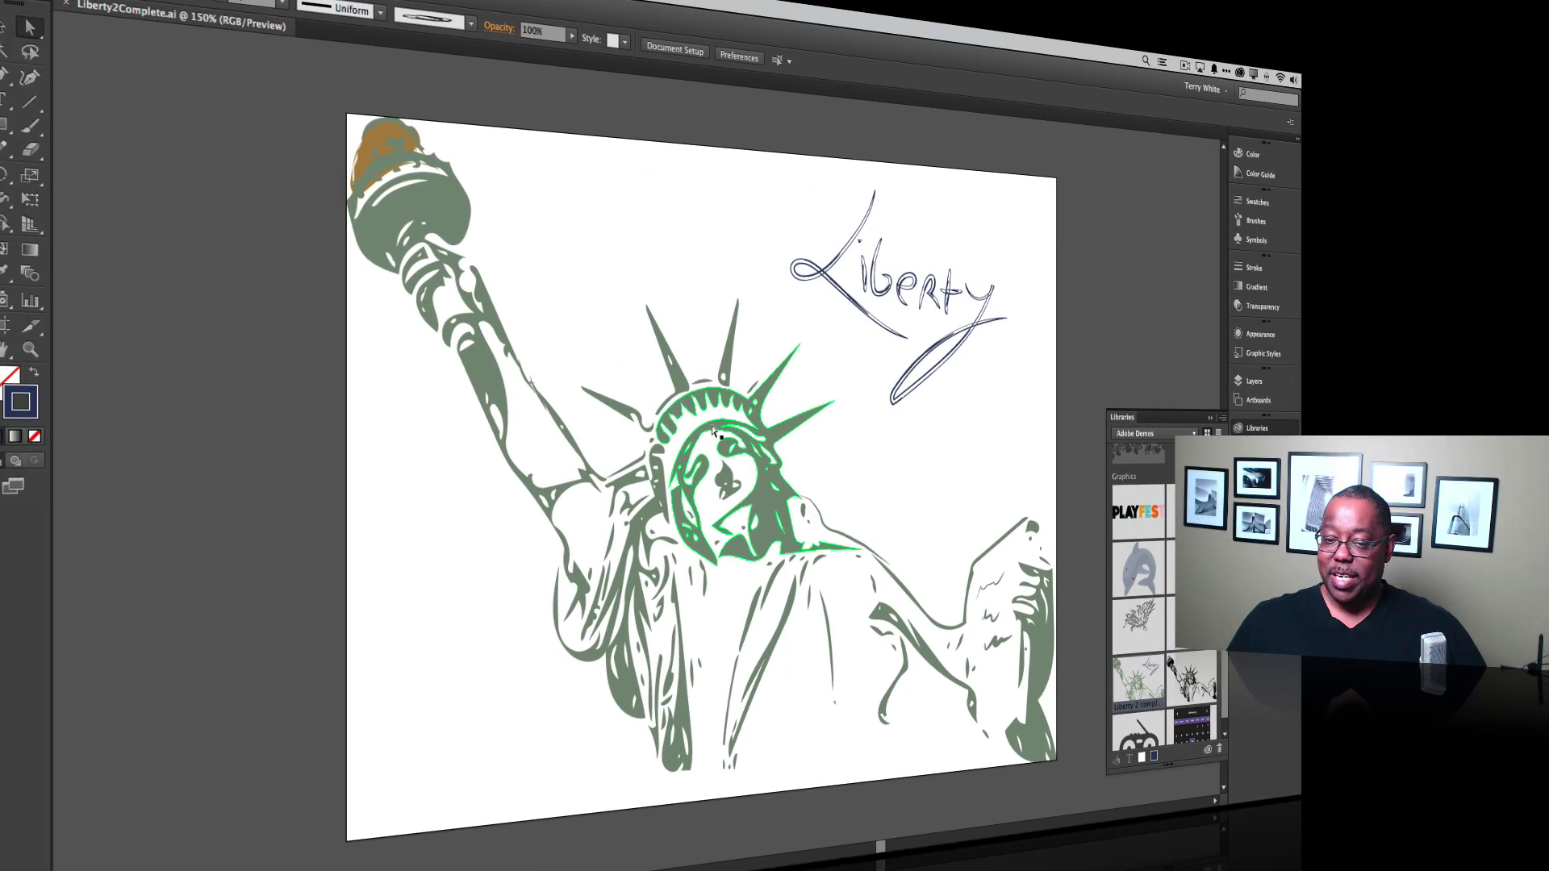